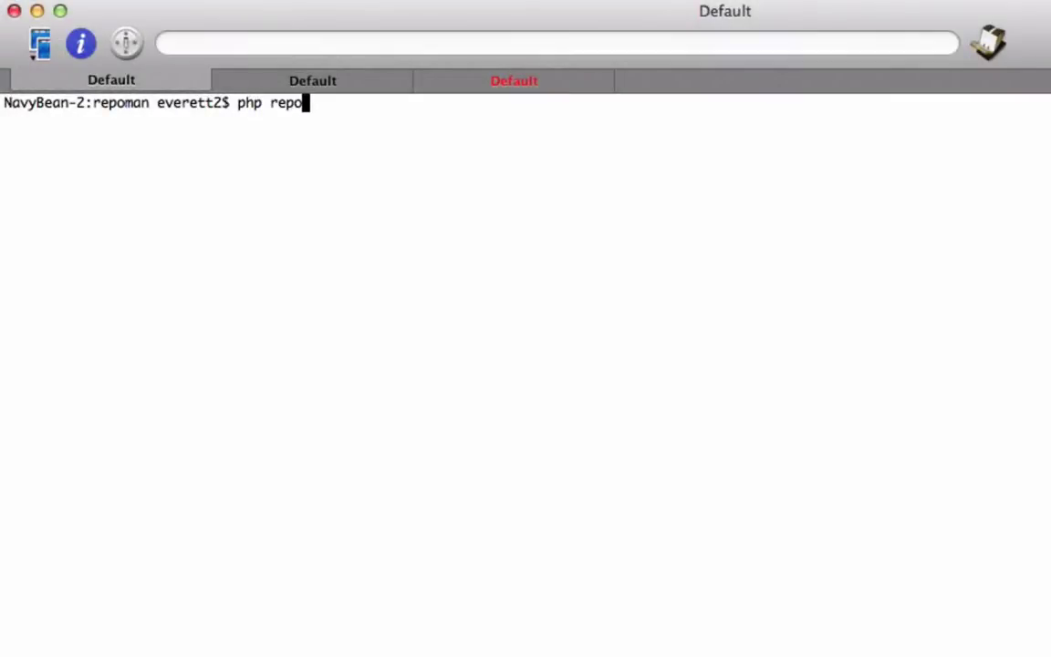
Run php repoman help to list Repoman's functions, from build and export to install, seed and uninstall
{"action": "type", "text": "man help"}
{"action": "key", "text": "Return"}
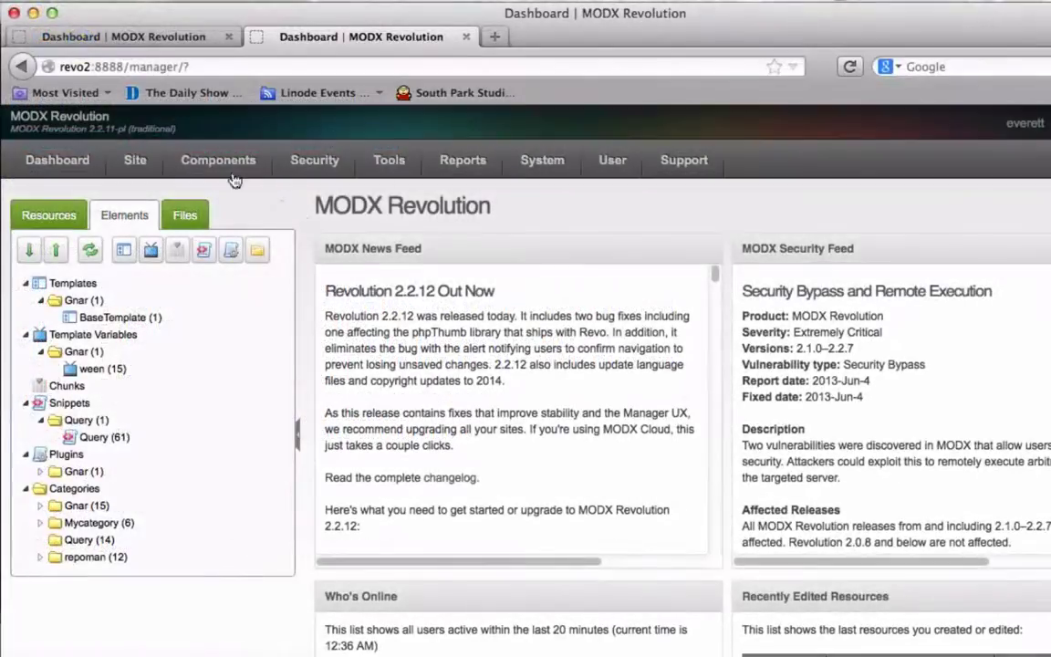
On the Components > Repoman page, save packages/ as the Repository Path setting
{"action": "mouse_move", "coordinate": [187, 155]}
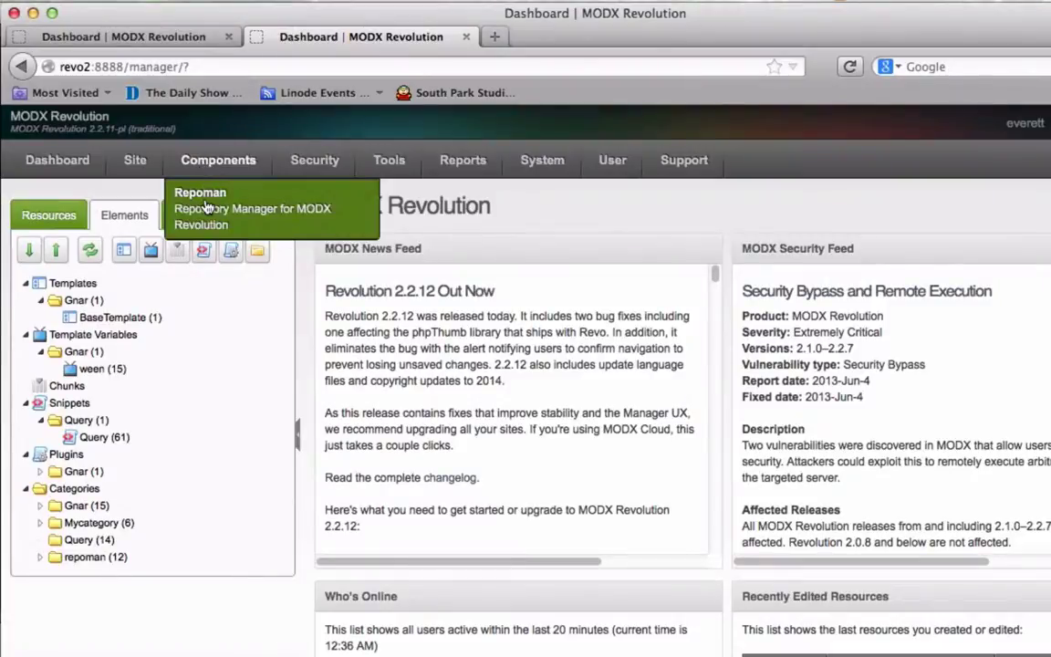
{"action": "left_click", "coordinate": [187, 193]}
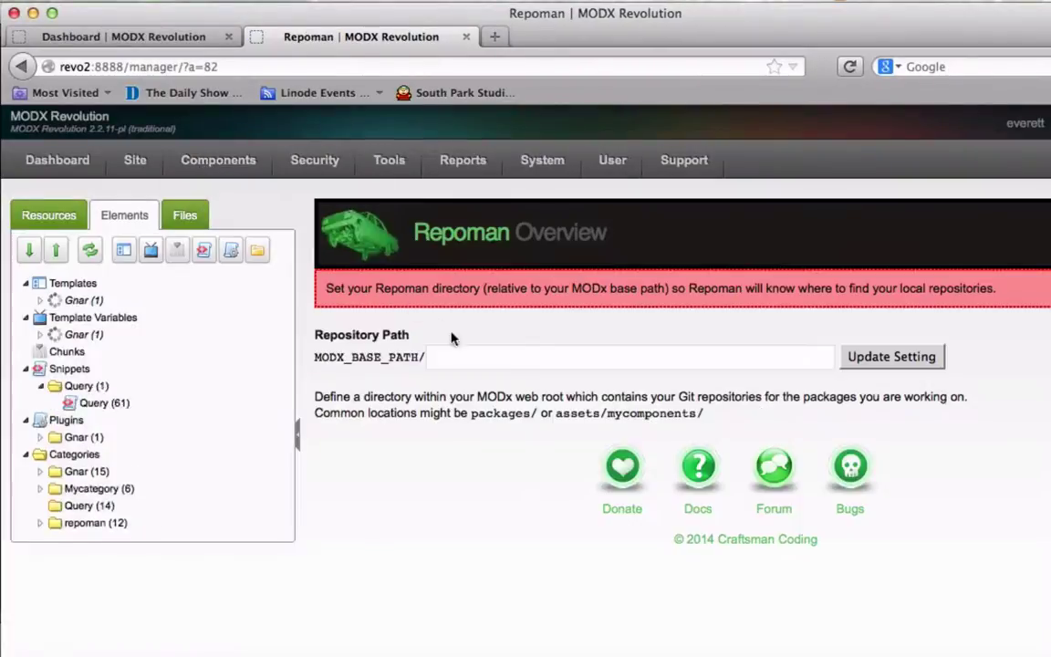
{"action": "left_click", "coordinate": [488, 359]}
{"action": "type", "text": "packages/"}
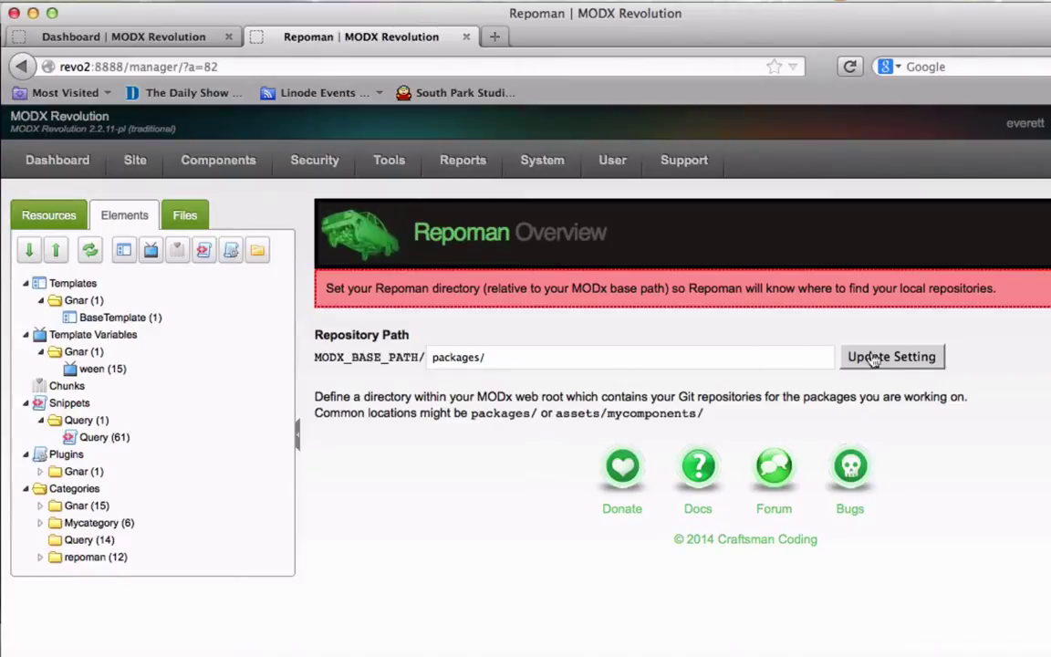
{"action": "left_click", "coordinate": [930, 356]}
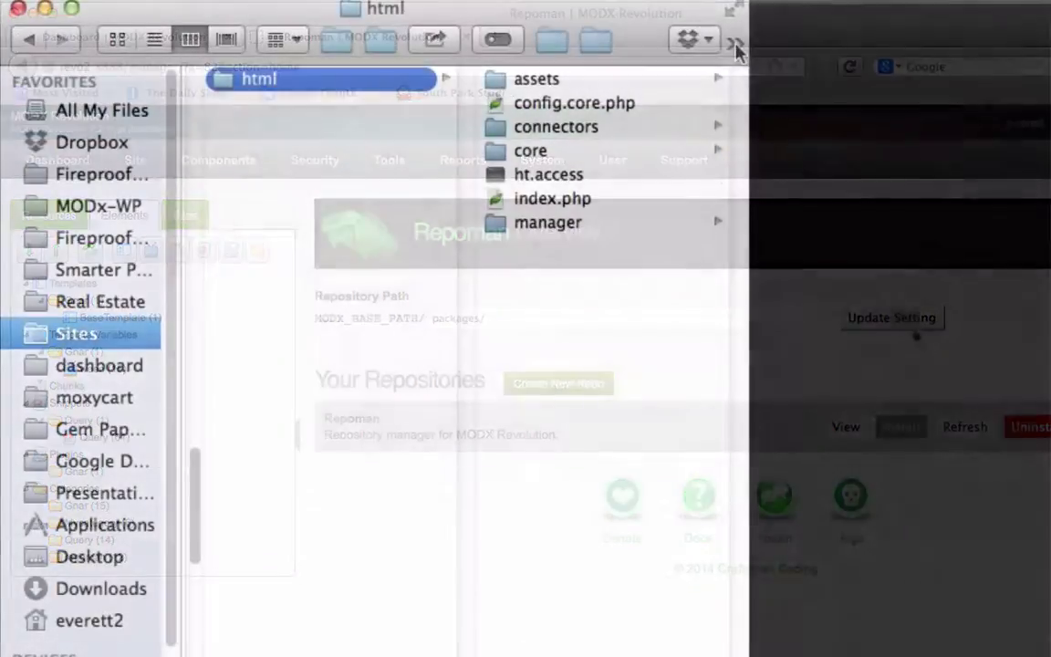
Create a new folder named packages inside the html site folder
{"action": "left_click", "coordinate": [735, 46]}
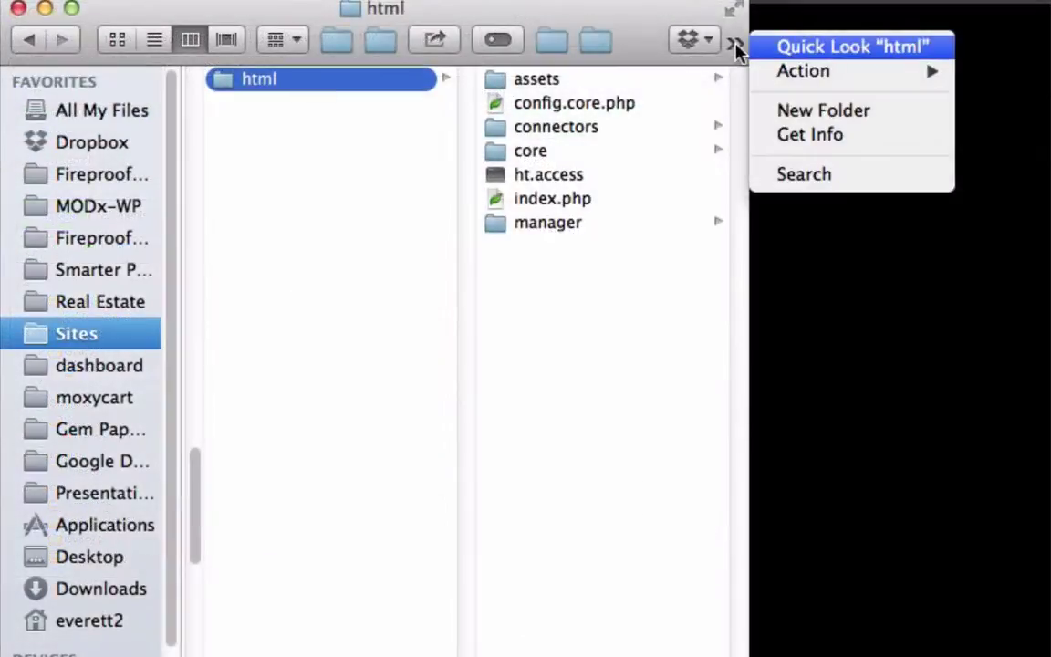
{"action": "left_click", "coordinate": [769, 109]}
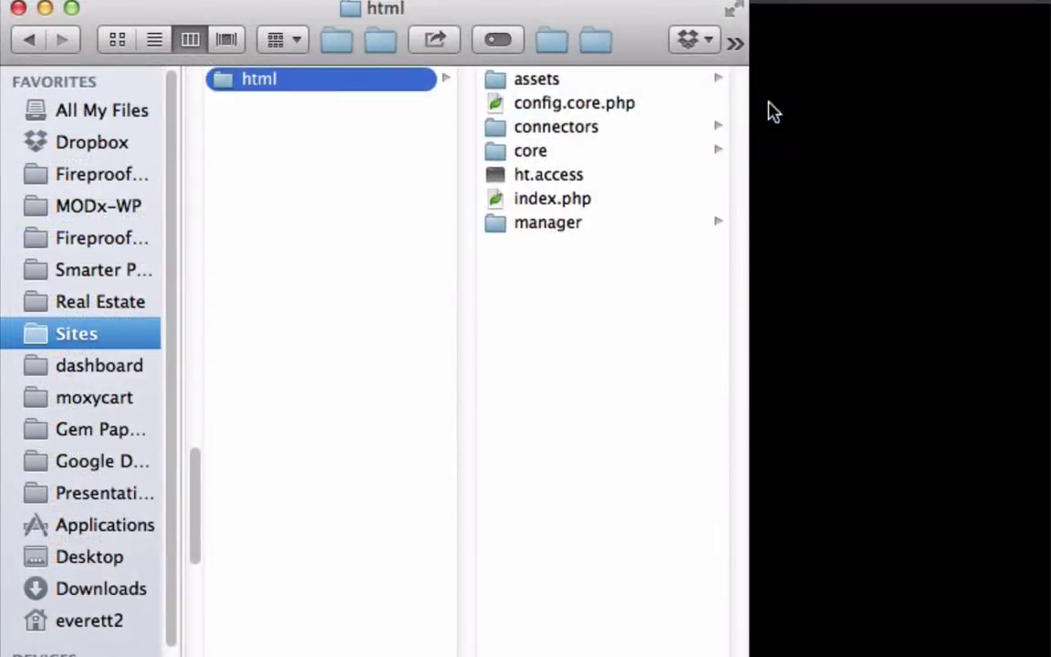
{"action": "type", "text": "packages"}
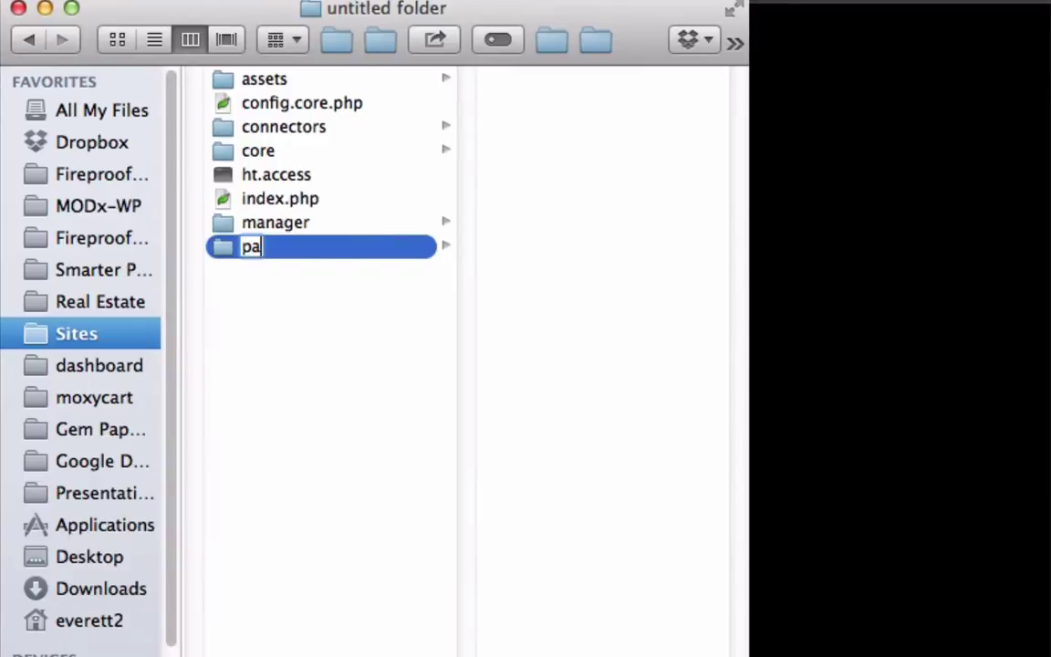
{"action": "key", "text": "Return"}
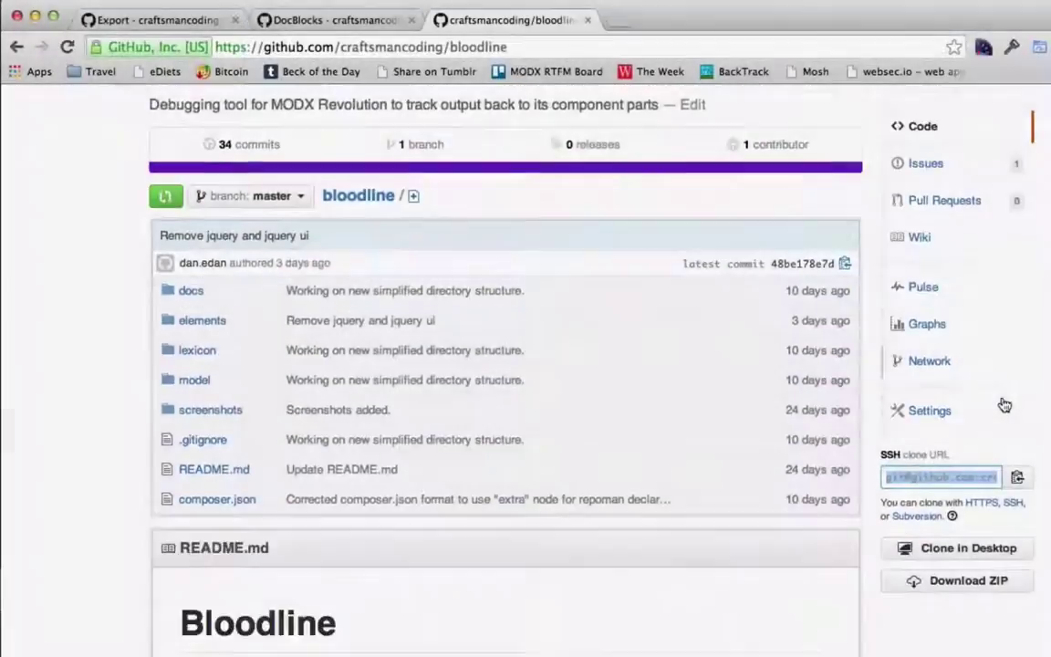
{"action": "scroll", "coordinate": [1004, 405], "scroll_direction": "down", "scroll_amount": 5}
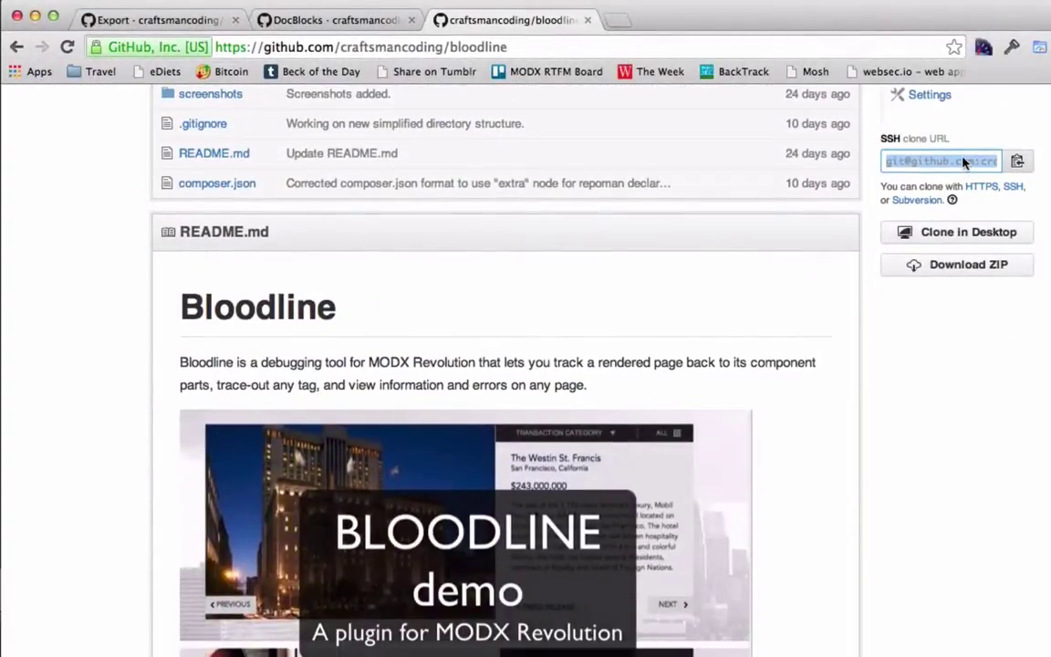
Copy bloodline's SSH clone URL from GitHub and git clone it into the packages folder
{"action": "left_click", "coordinate": [965, 161]}
{"action": "type", "text": "cd packages/"}
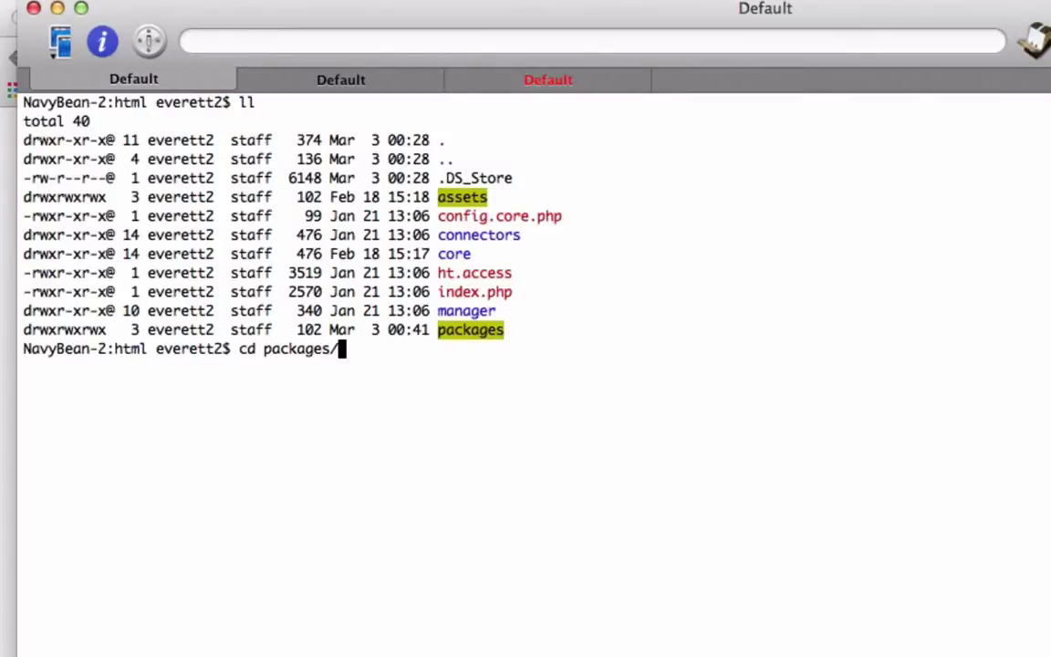
{"action": "key", "text": "Return"}
{"action": "type", "text": "git clone"}
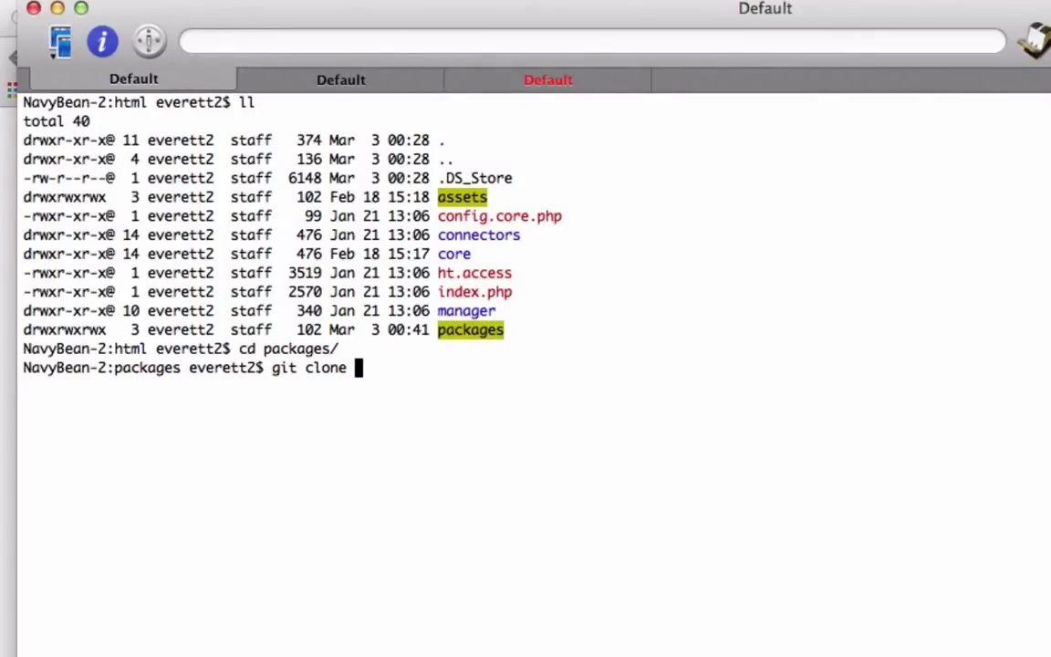
{"action": "key", "text": "super+v"}
{"action": "key", "text": "Return"}
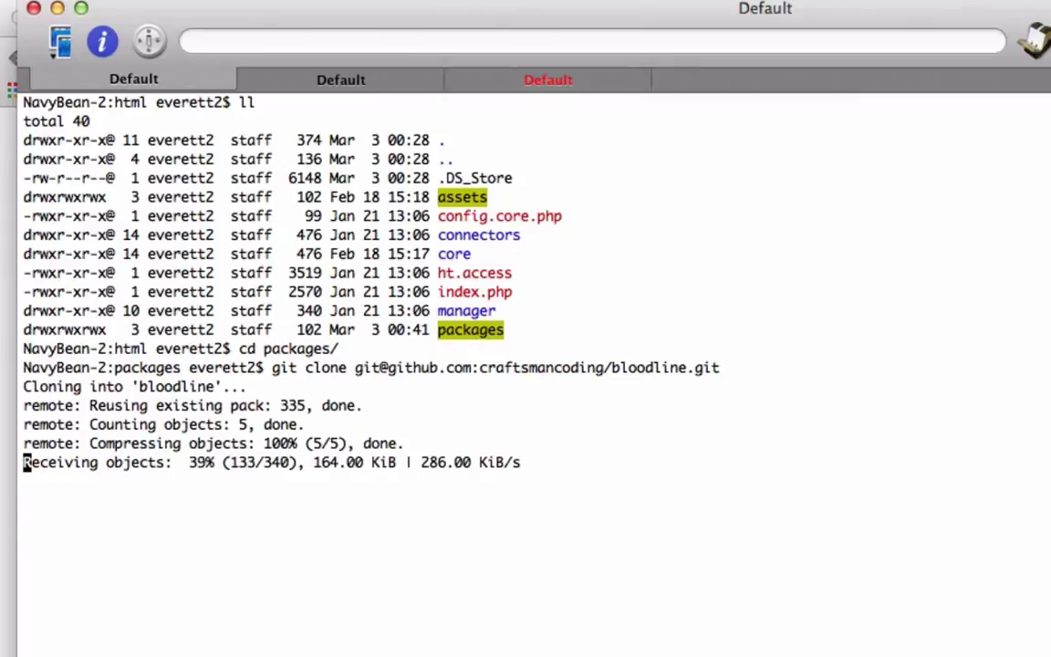
Move into the bloodline folder and run composer install
{"action": "type", "text": "cd bl"}
{"action": "key", "text": "Tab"}
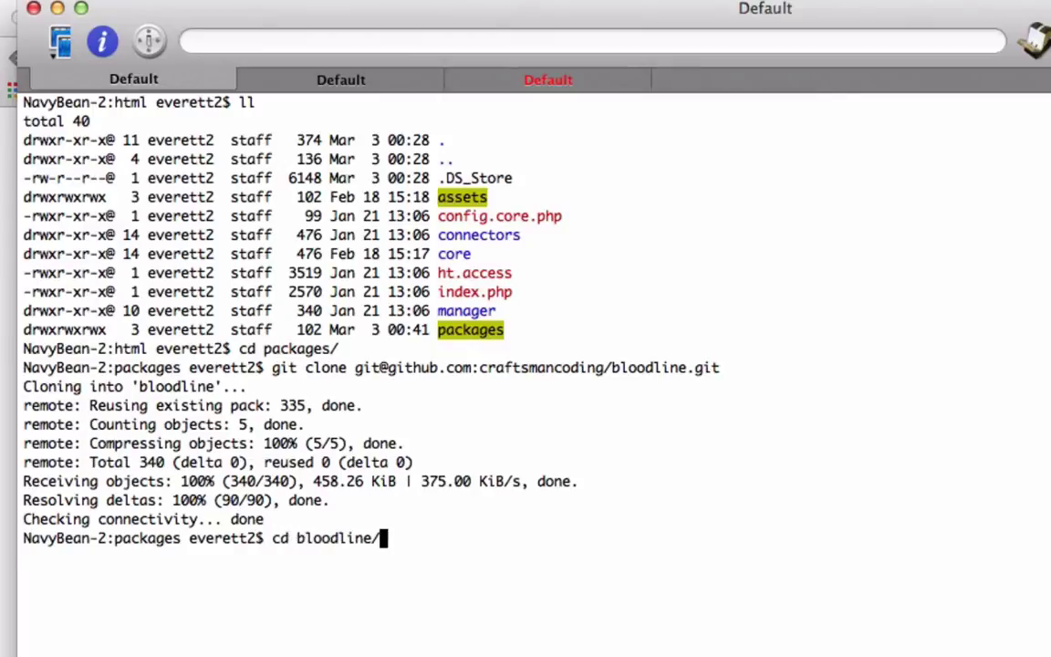
{"action": "key", "text": "Return"}
{"action": "type", "text": "composer install"}
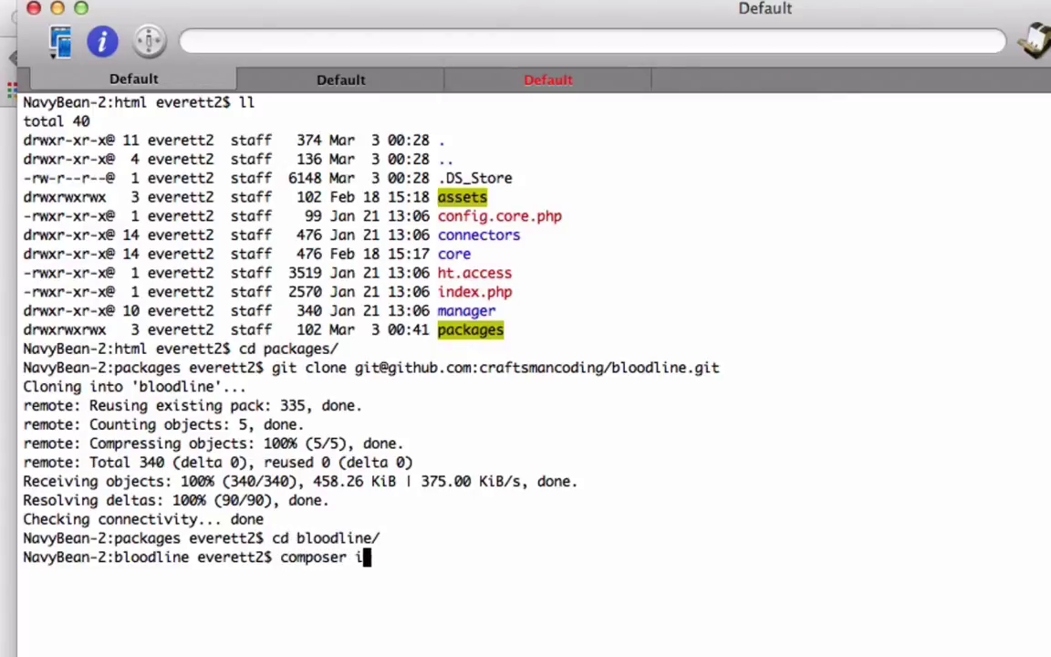
{"action": "key", "text": "Return"}
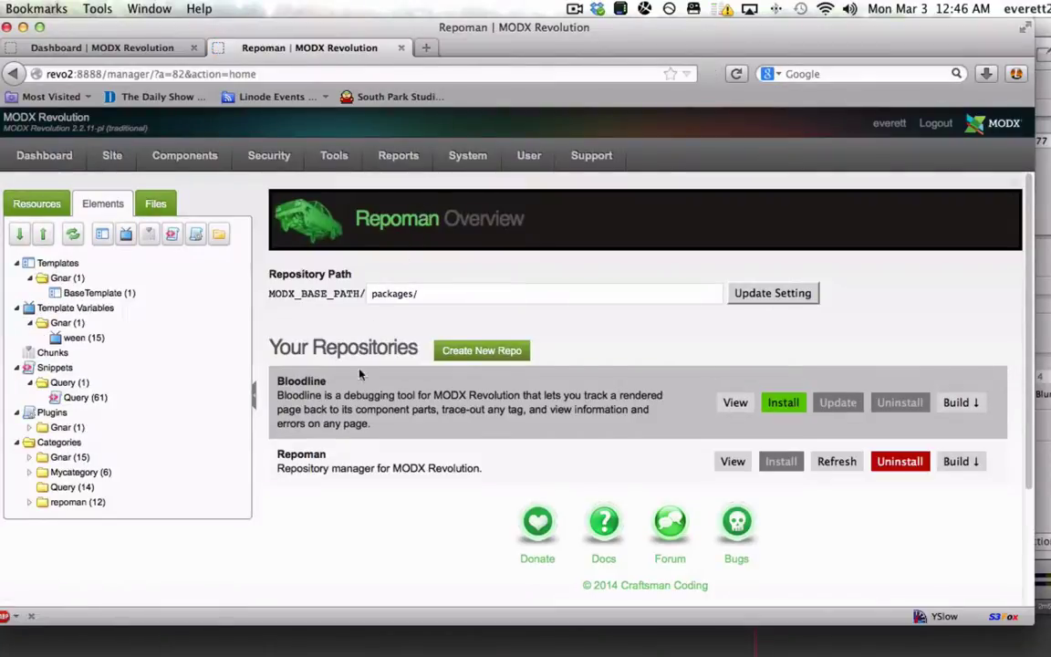
Install the Bloodline repo from Repoman and expand its new plugin category in the Elements tree
{"action": "left_click", "coordinate": [783, 404]}
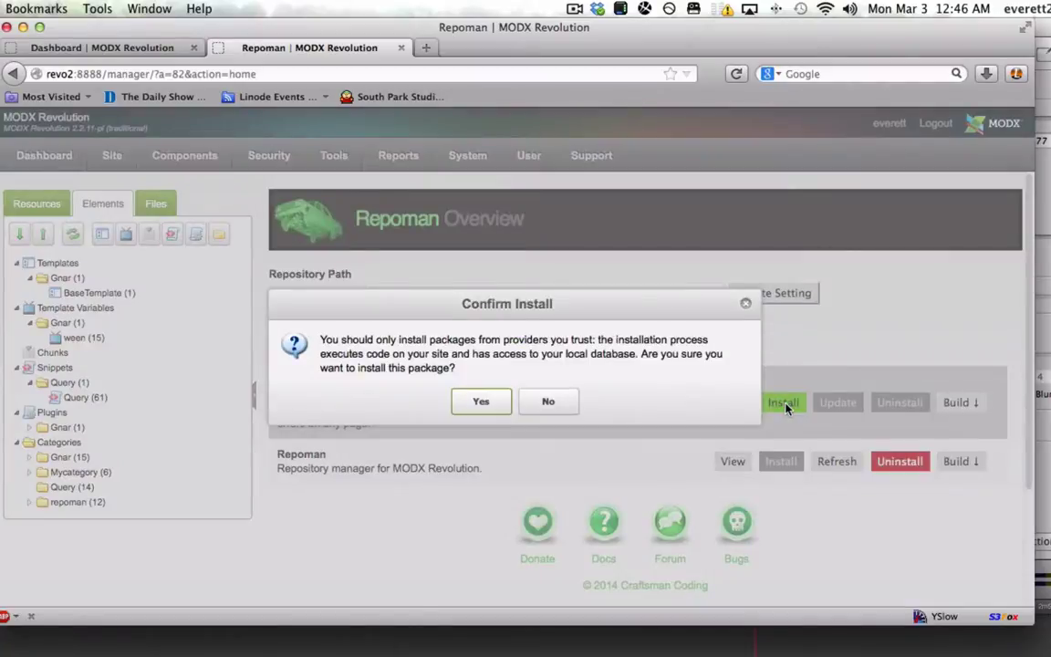
{"action": "left_click", "coordinate": [484, 401]}
{"action": "left_click", "coordinate": [496, 399]}
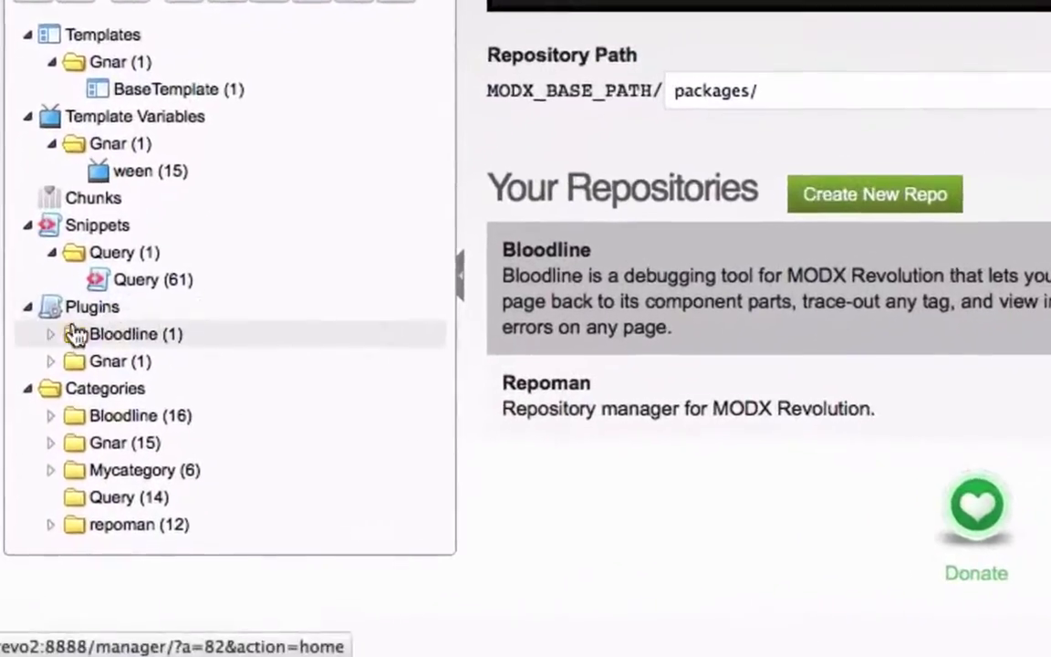
{"action": "left_click", "coordinate": [27, 429]}
Stage all changes and commit them in vim with the message 'Some fixes for America'
{"action": "mouse_move", "coordinate": [136, 363]}
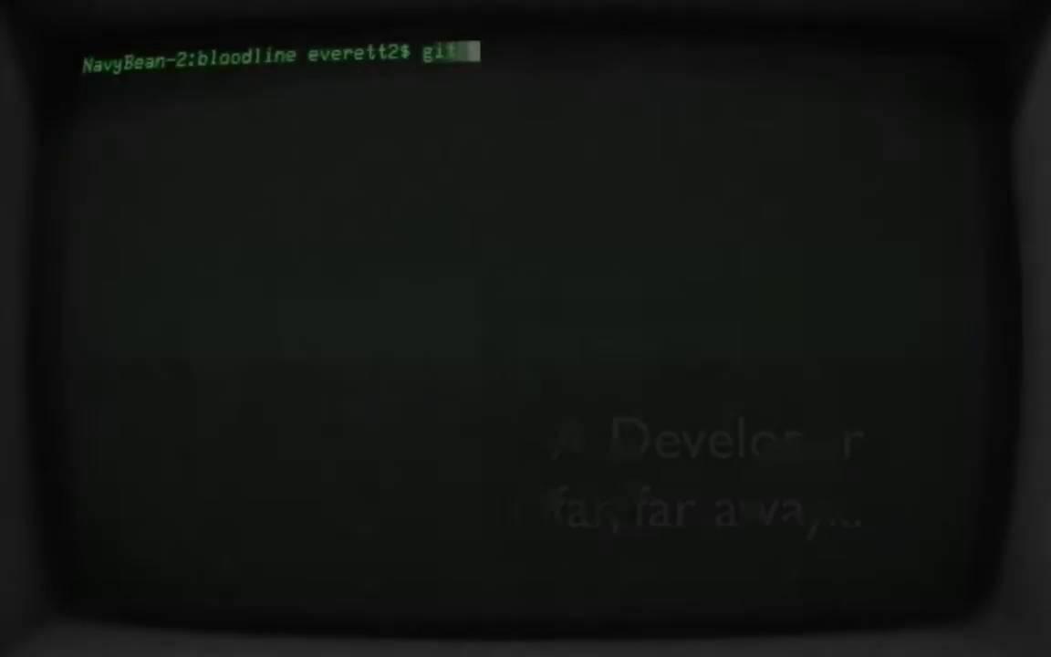
{"action": "type", "text": "t add ."}
{"action": "key", "text": "Return"}
{"action": "type", "text": "git commit 0a"}
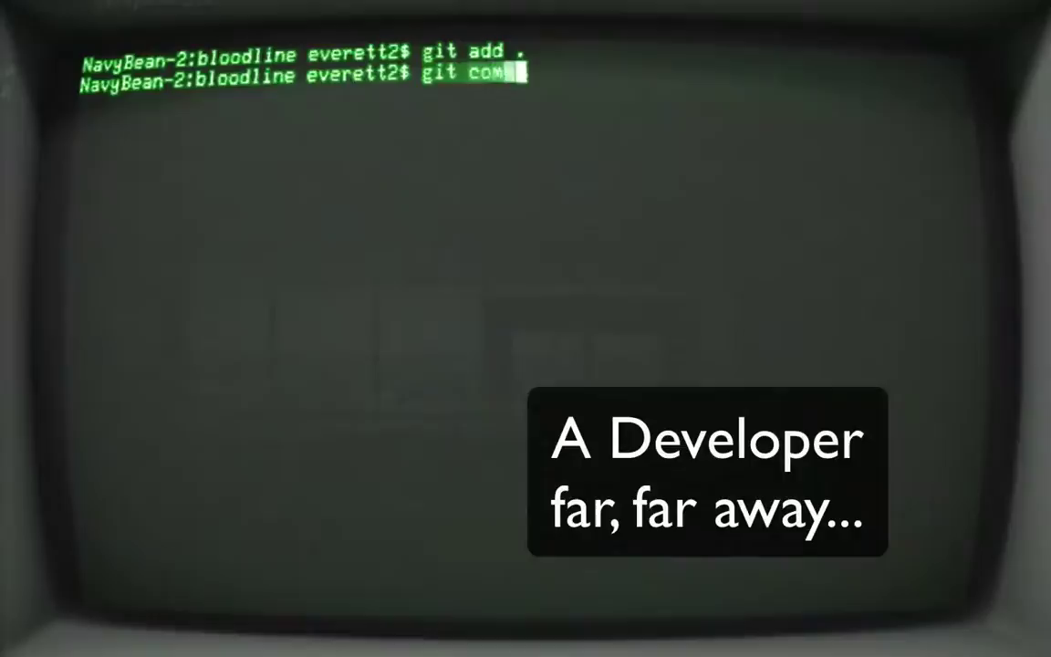
{"action": "key", "text": "Return"}
{"action": "type", "text": "i"}
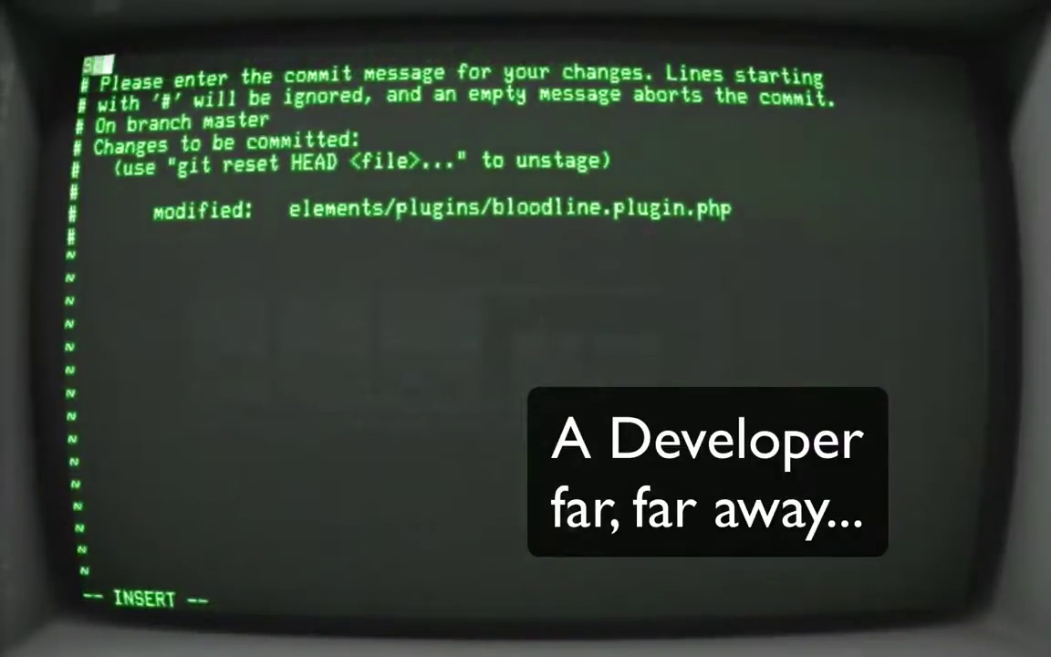
{"action": "type", "text": "Some fixes for America"}
{"action": "key", "text": "Return"}
{"action": "key", "text": "Escape"}
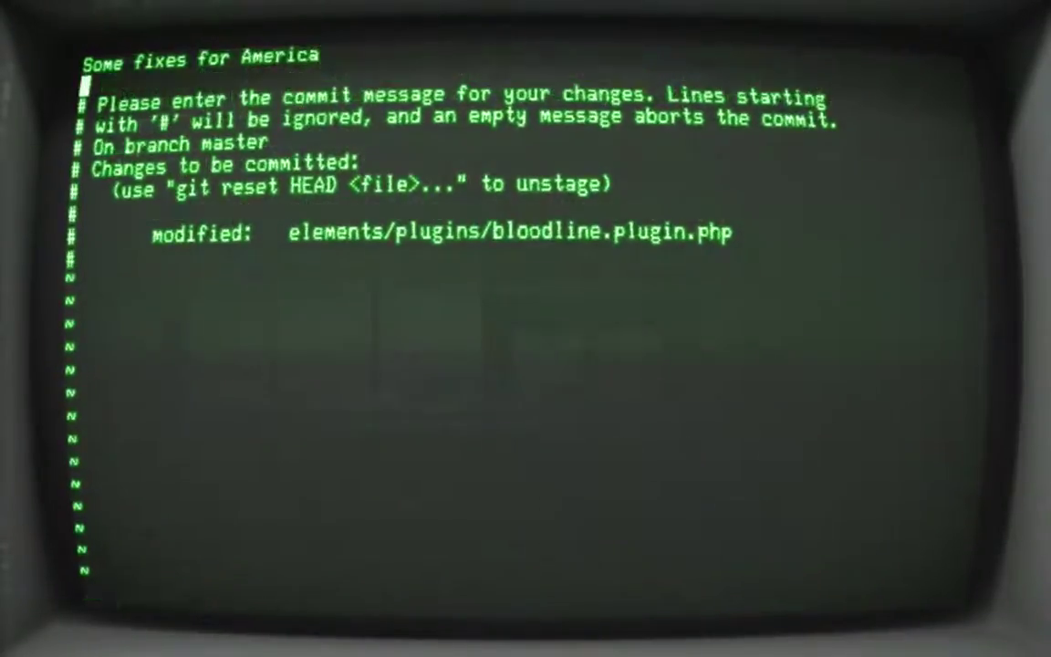
{"action": "type", "text": ":wq"}
{"action": "key", "text": "Return"}
Push the commit to origin master, then pull origin master
{"action": "type", "text": "git push origin master"}
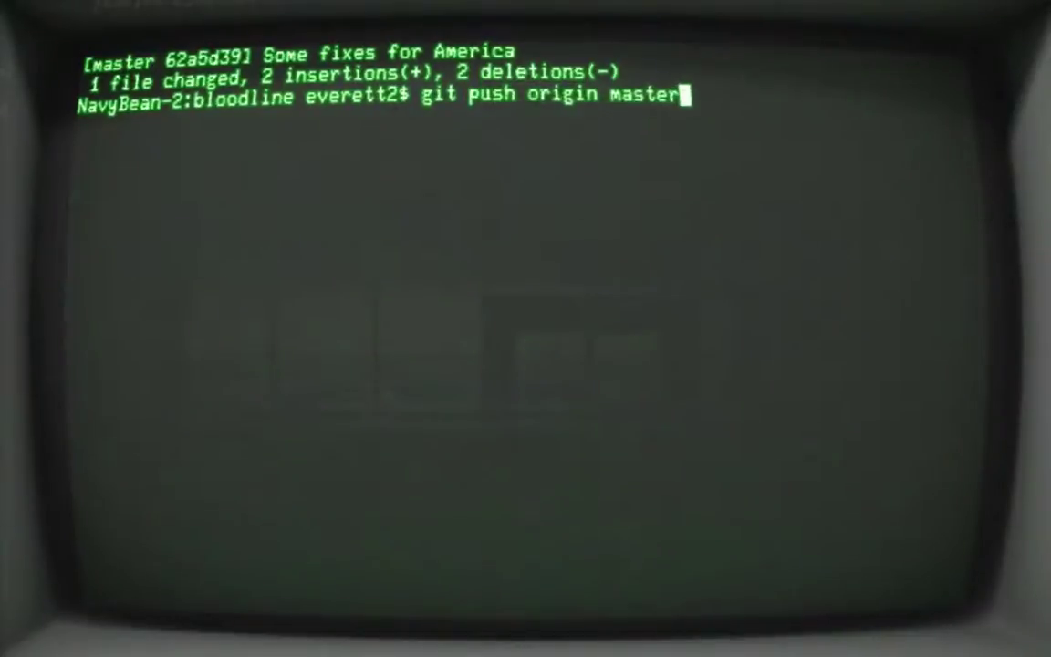
{"action": "key", "text": "Return"}
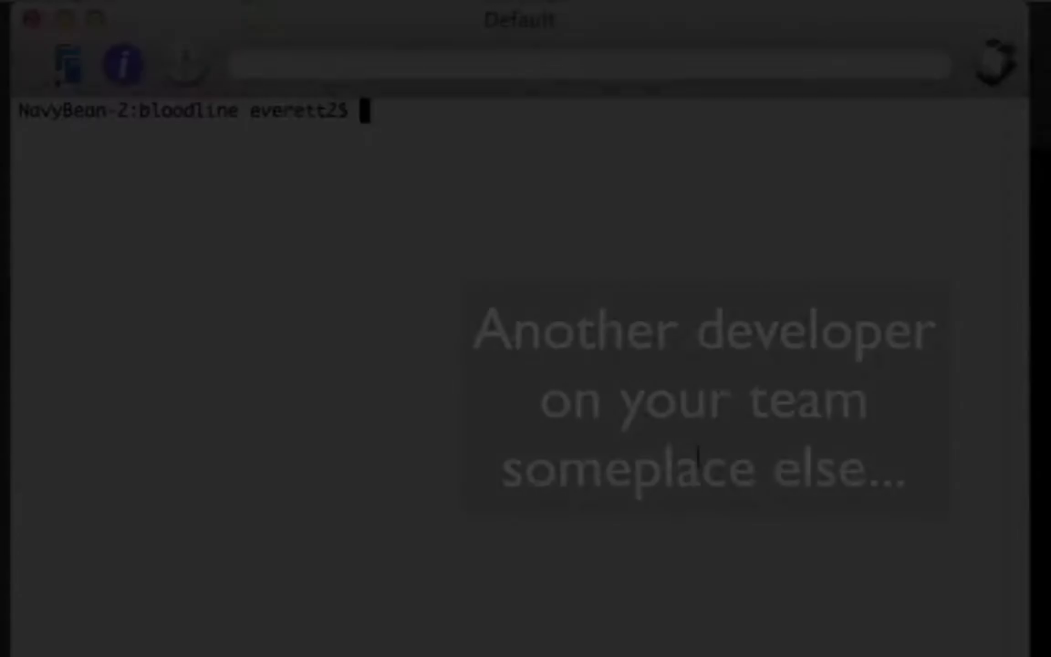
{"action": "type", "text": "git pull or"}
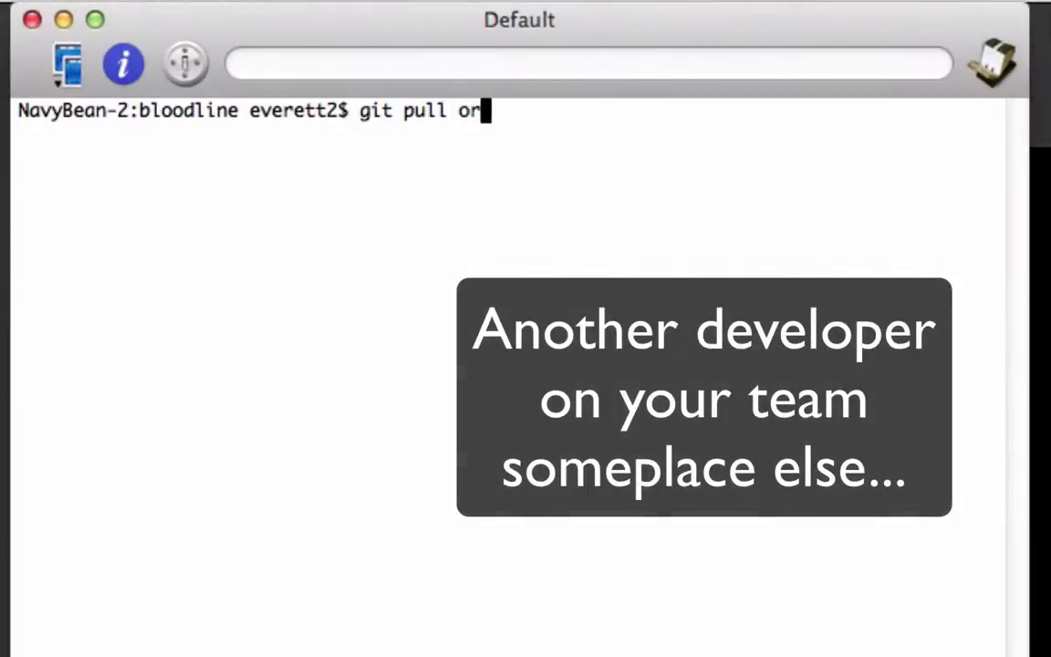
{"action": "type", "text": "igin master"}
{"action": "key", "text": "Return"}
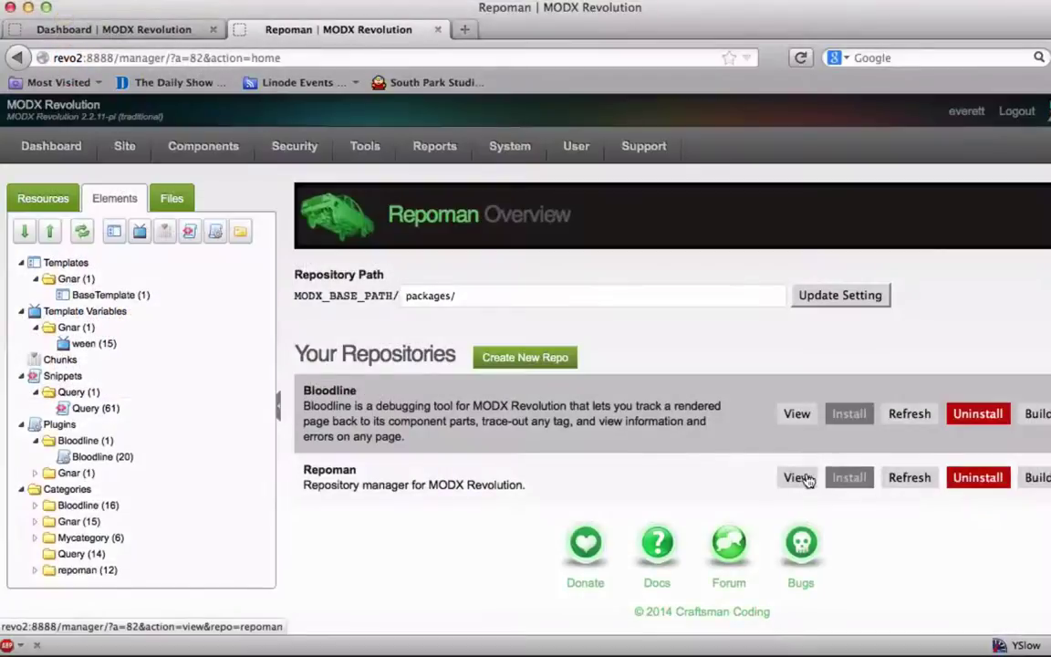
Refresh the Bloodline package in Repoman and dismiss the Package Updated notice
{"action": "left_click", "coordinate": [919, 413]}
{"action": "left_click", "coordinate": [554, 397]}
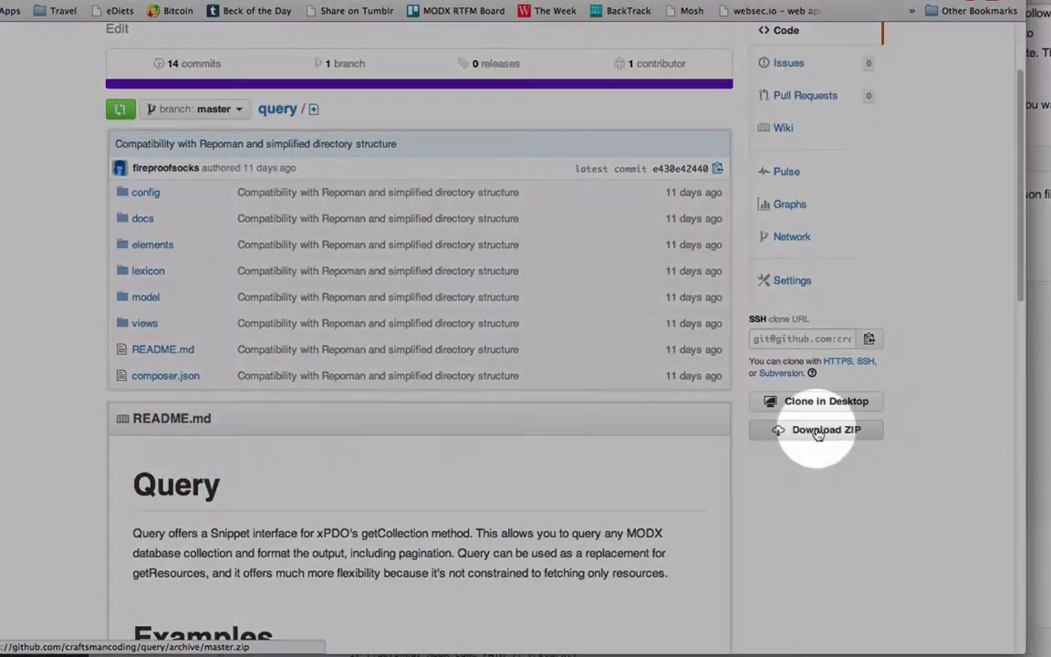
Download the query repository as query-master.zip and move it into the packages folder
{"action": "left_click", "coordinate": [818, 431]}
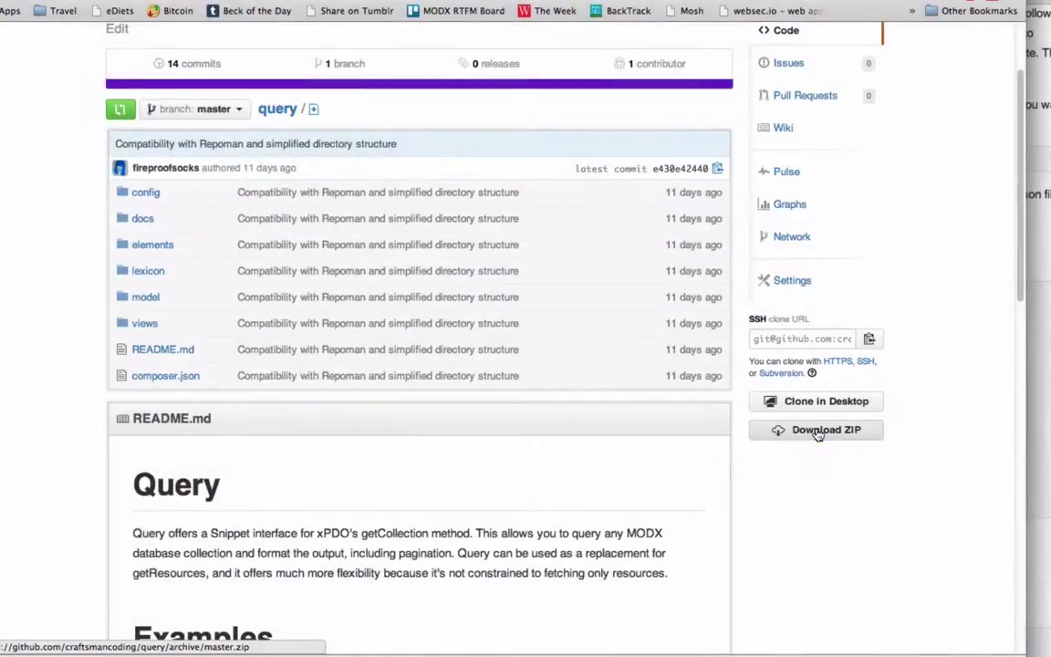
{"action": "left_click", "coordinate": [237, 652]}
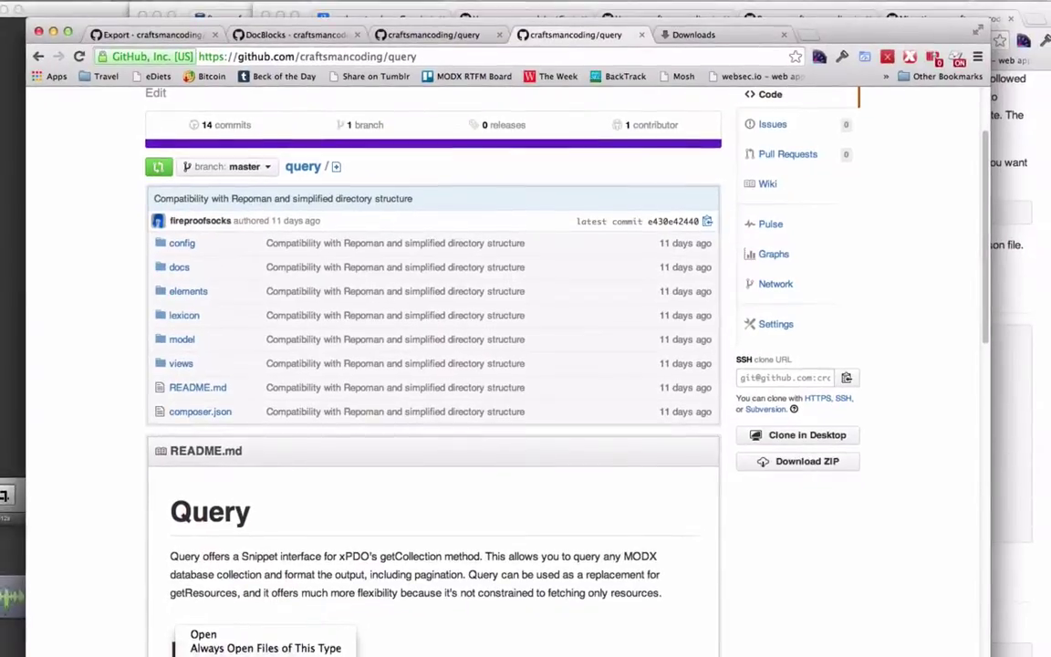
{"action": "left_click", "coordinate": [219, 653]}
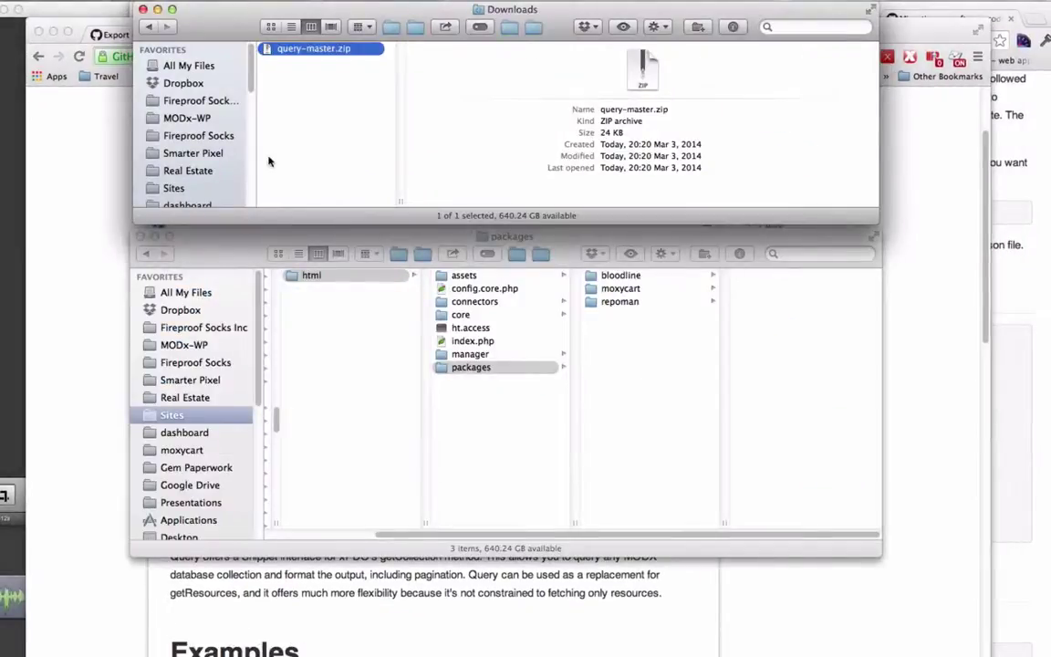
{"action": "left_click_drag", "start_coordinate": [291, 49], "coordinate": [598, 359]}
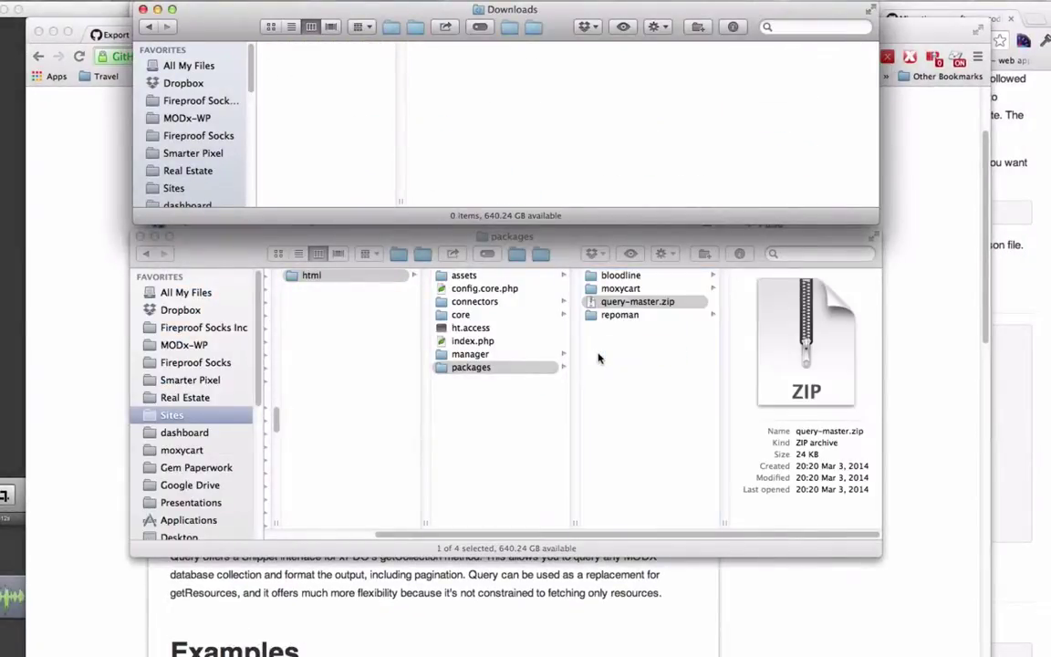
Extract query-master.zip and reload Repoman to confirm the Query repository is listed
{"action": "left_click", "coordinate": [593, 304]}
{"action": "double_click", "coordinate": [593, 304]}
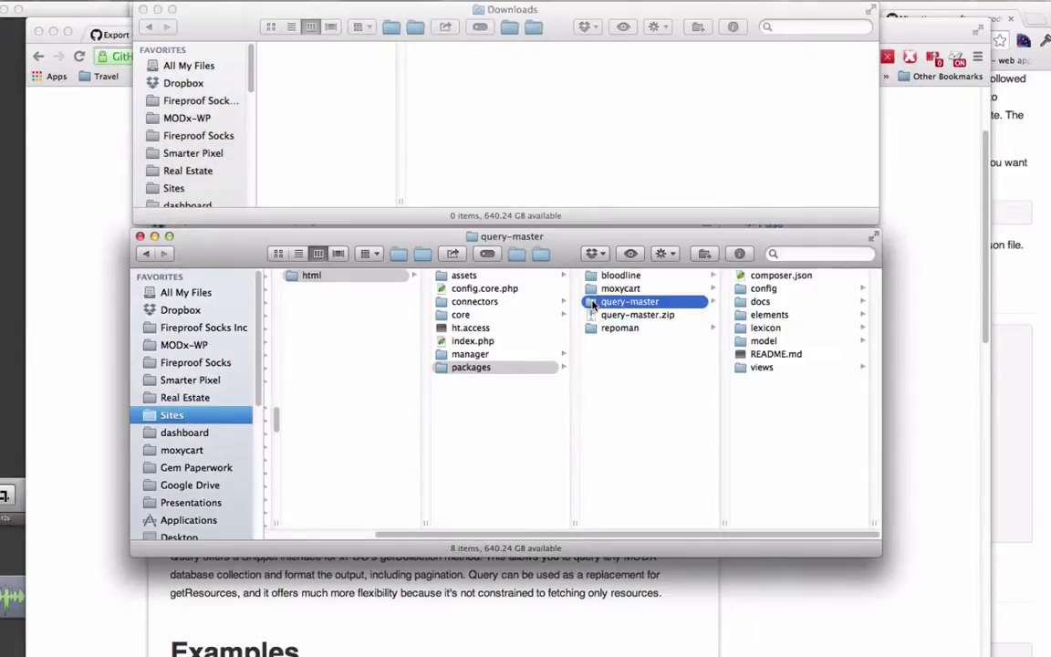
{"action": "key", "text": "super+Tab"}
{"action": "key", "text": "super+Tab"}
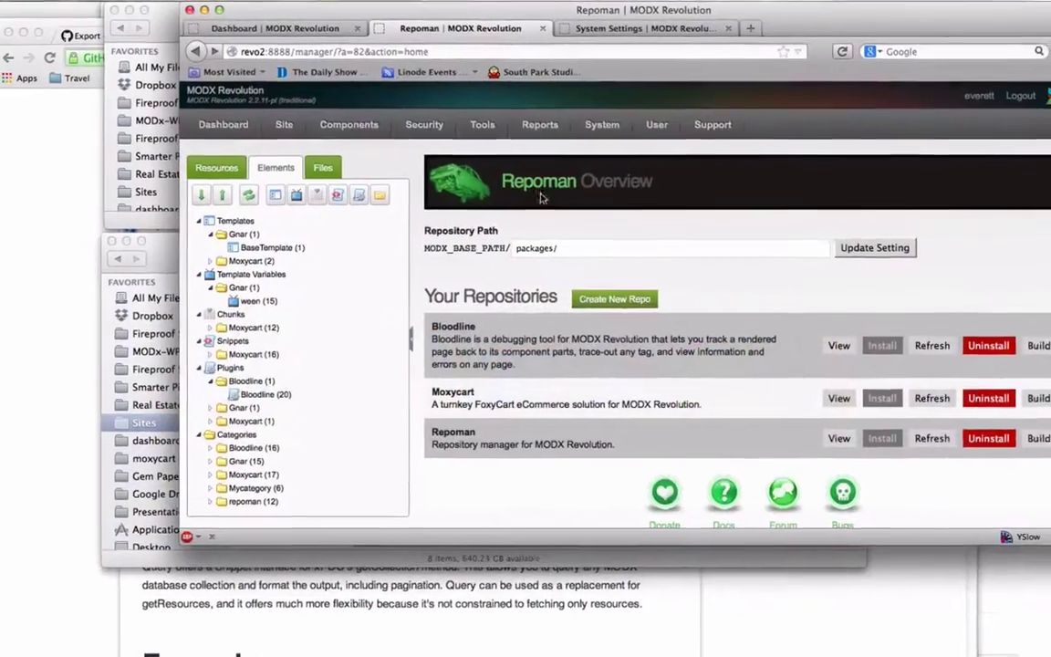
{"action": "left_click", "coordinate": [543, 187]}
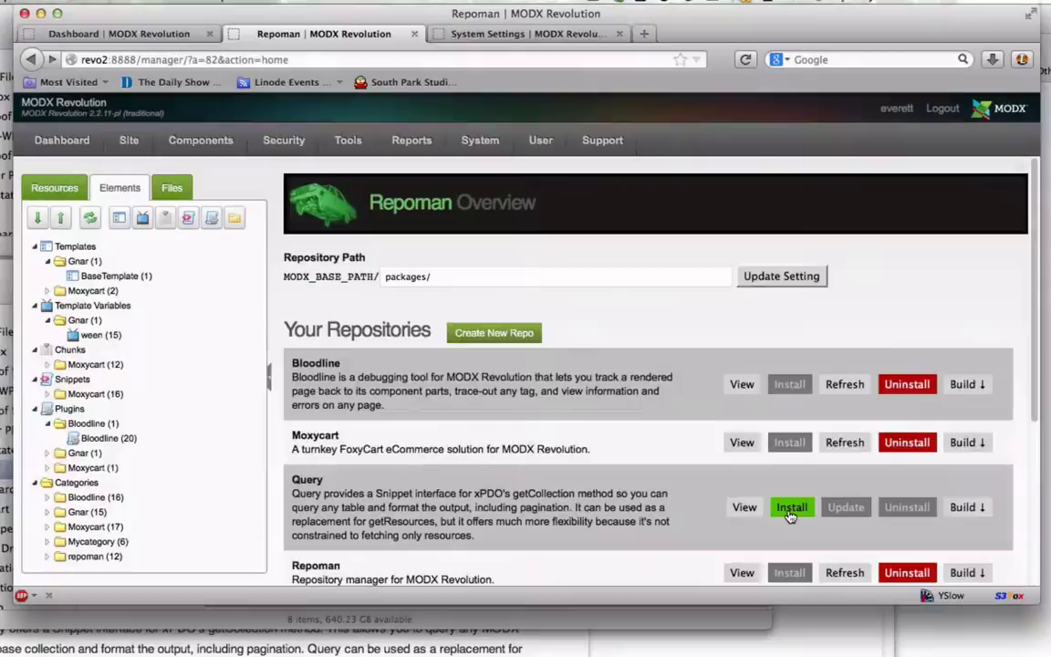
{"action": "key", "text": "super+Tab"}
{"action": "key", "text": "super+Tab"}
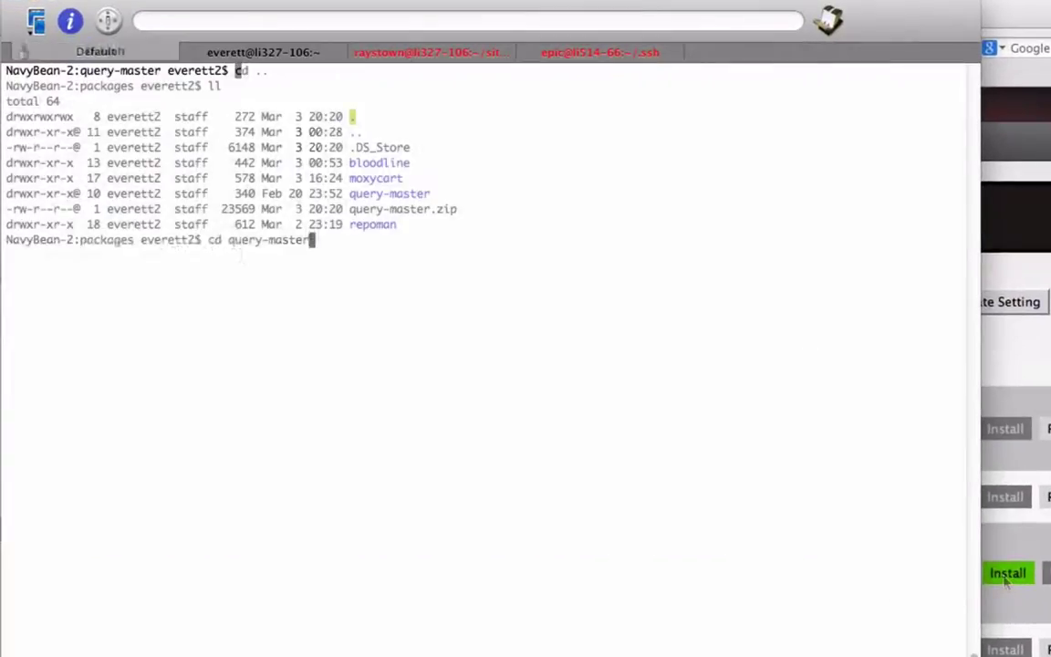
Run composer install in query-master, then sudo php repoman install ../query-master from the repoman folder
{"action": "type", "text": "composer install"}
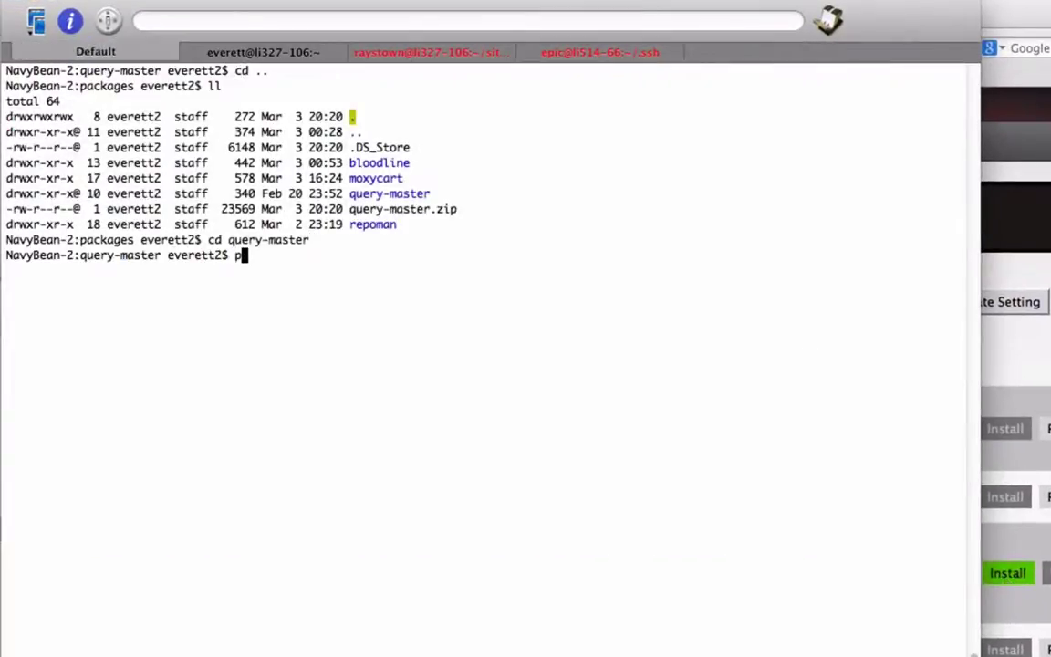
{"action": "key", "text": "Return"}
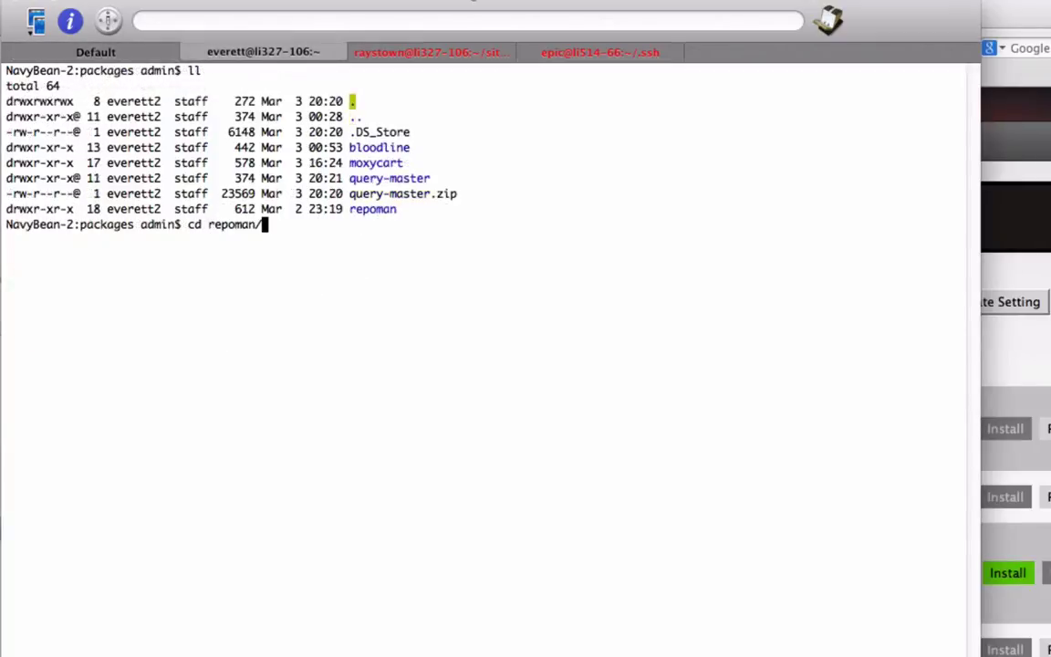
{"action": "type", "text": "/"}
{"action": "key", "text": "Return"}
{"action": "type", "text": "sudo"}
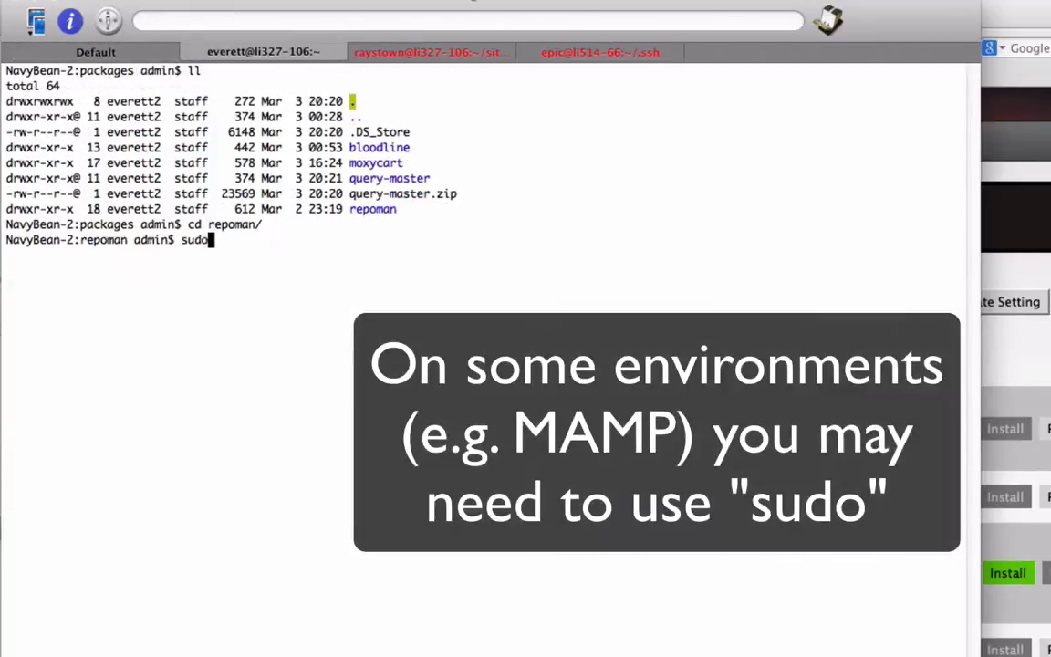
{"action": "type", "text": " php repoman instal"}
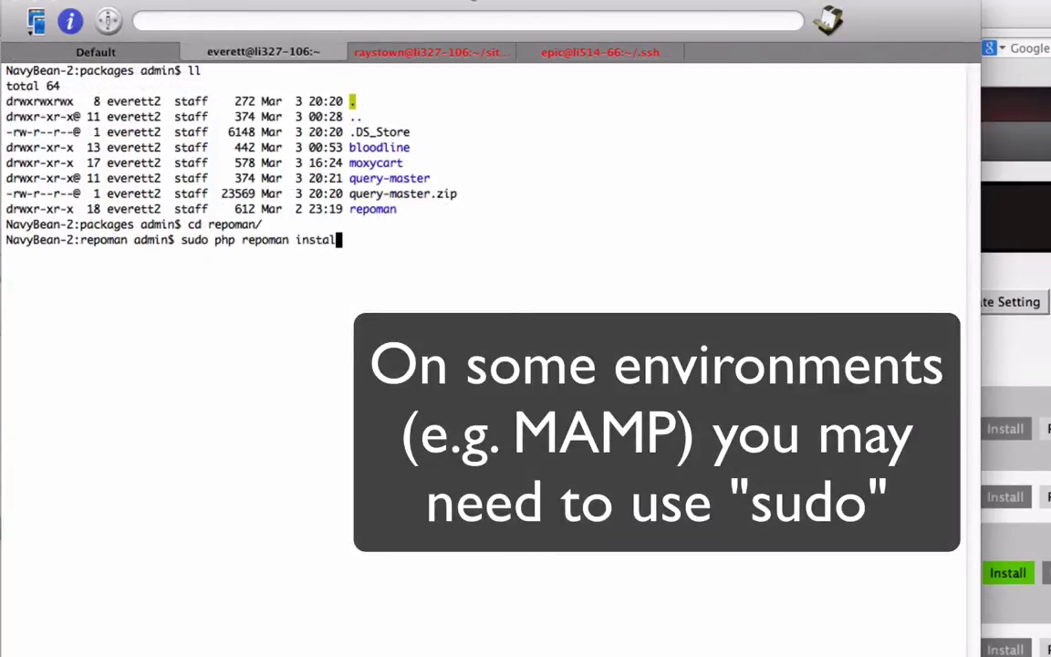
{"action": "type", "text": "l ../query-master"}
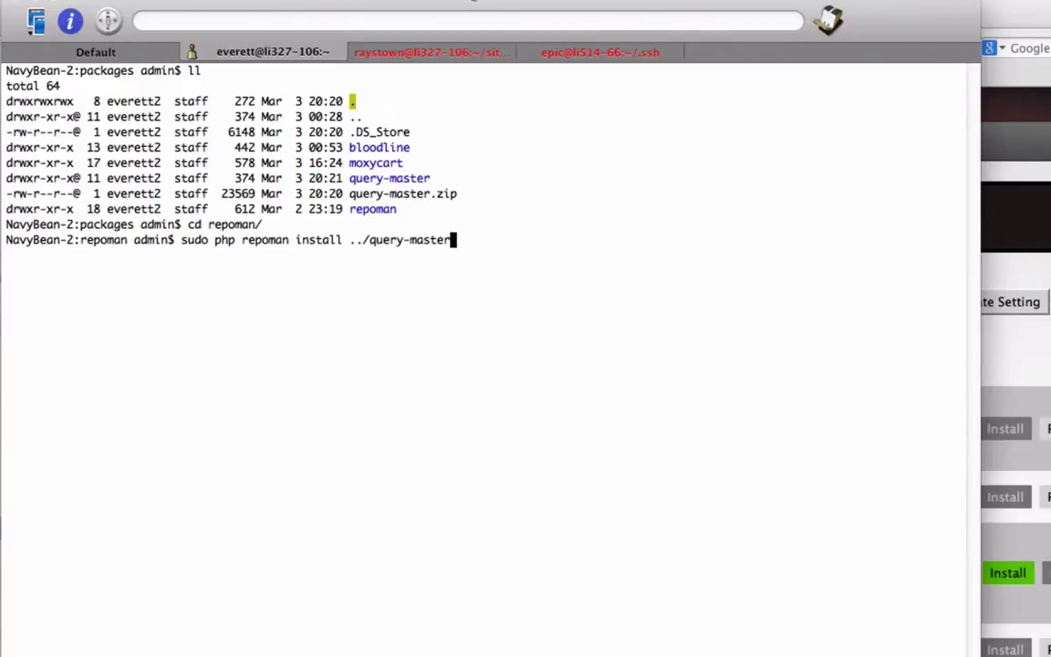
{"action": "key", "text": "Return"}
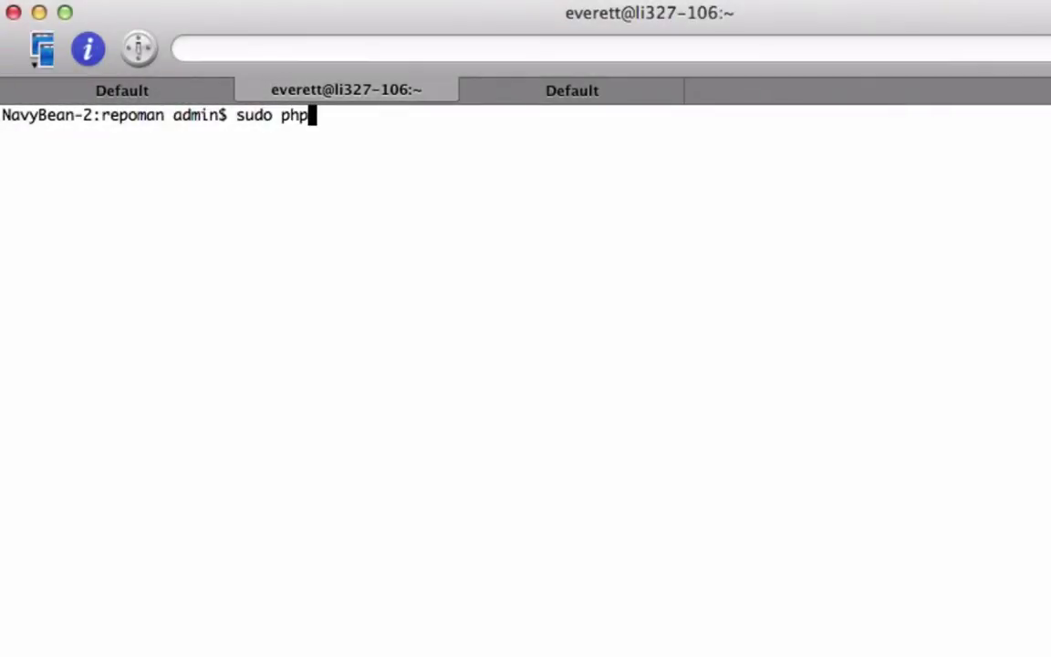
Uninstall Repoman from its own folder with sudo php repoman uninstall . and print the current directory
{"action": "type", "text": "repoman uninstall ."}
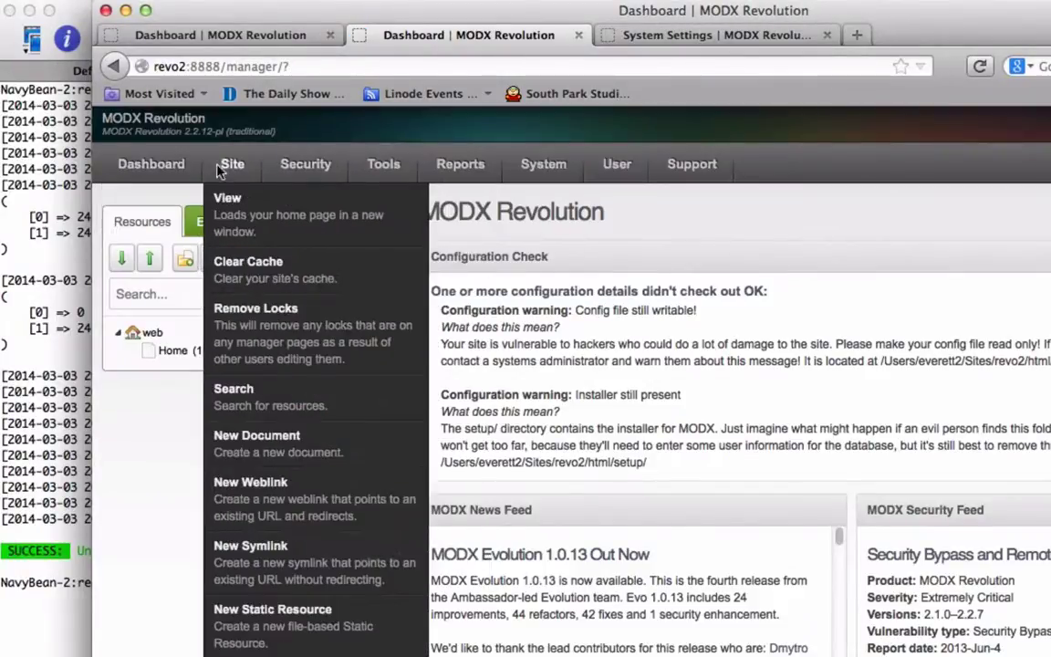
{"action": "mouse_move", "coordinate": [242, 168]}
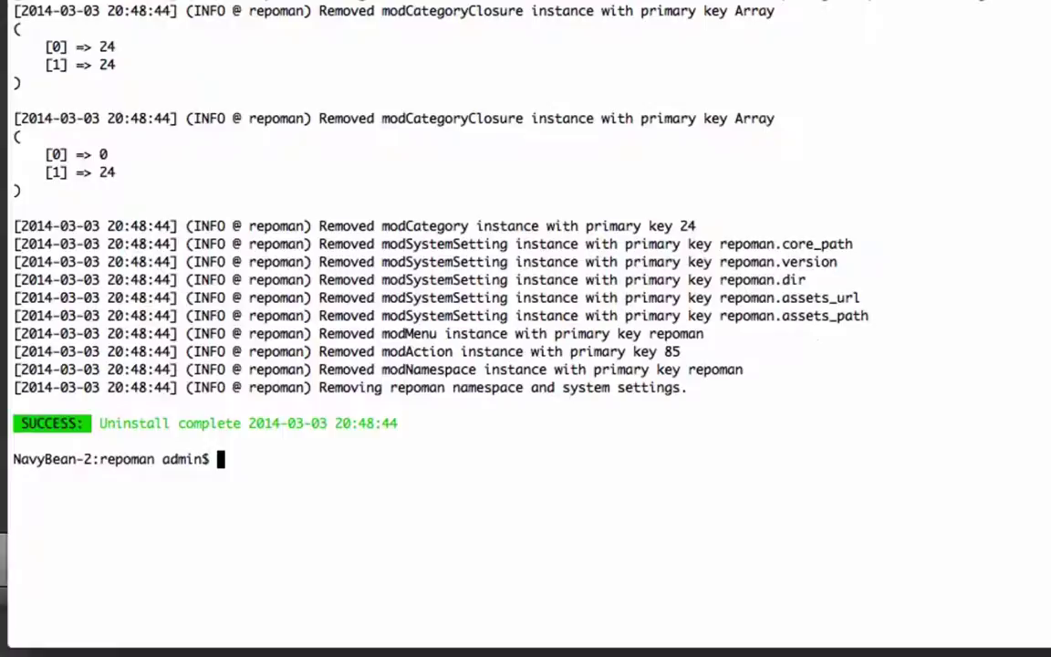
{"action": "type", "text": "pwd"}
{"action": "key", "text": "Return"}
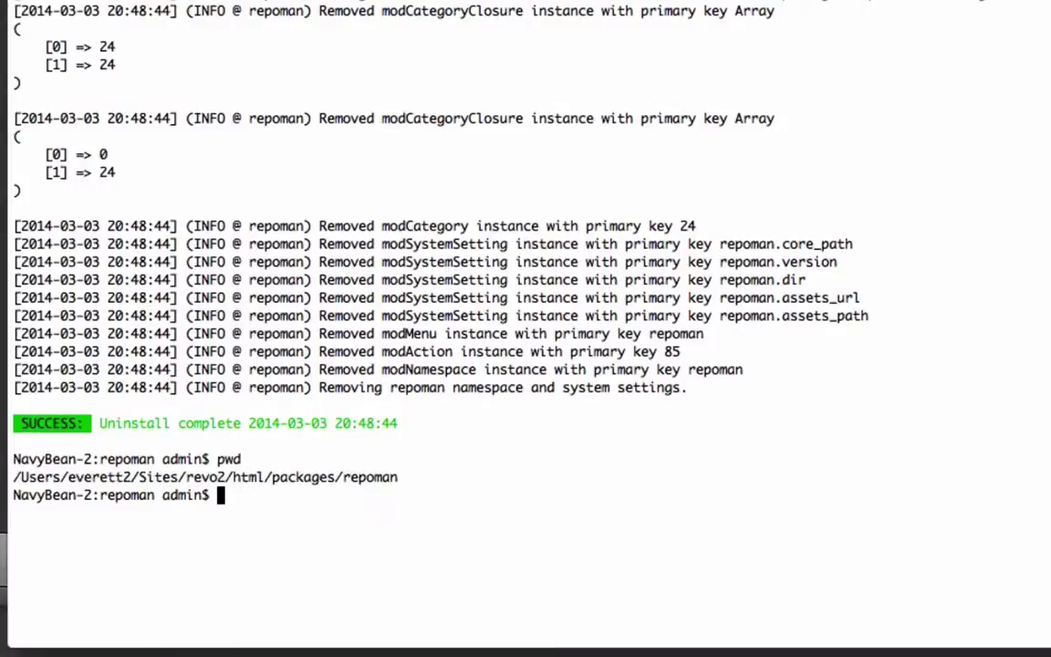
Reinstall Repoman with sudo php repoman install . and set the repository path to packages/
{"action": "type", "text": "sudo php repoman install ."}
{"action": "key", "text": "Return"}
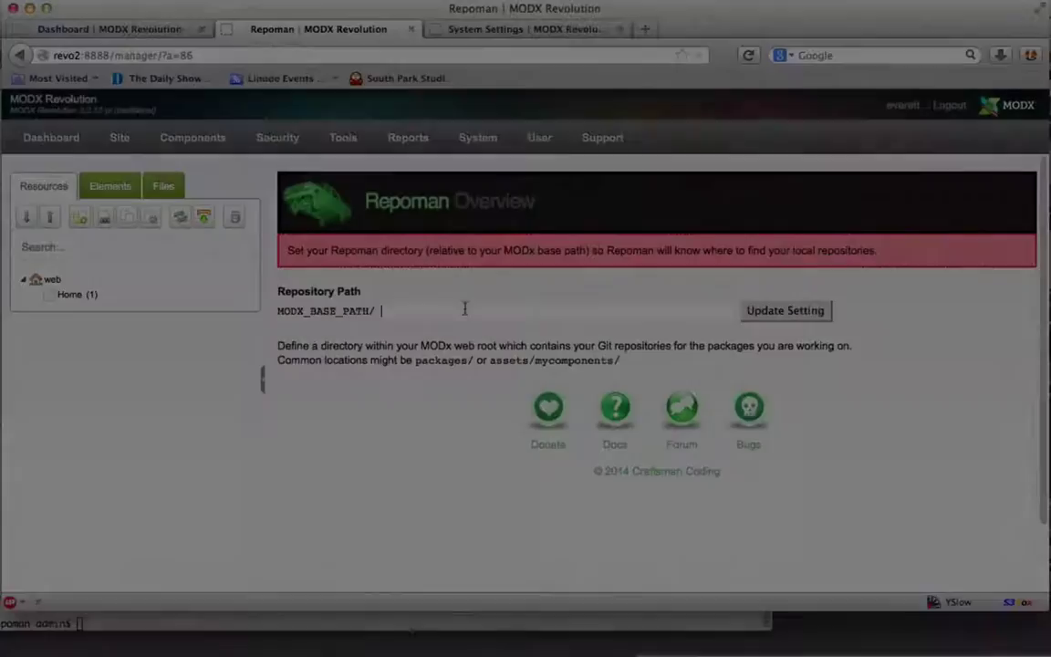
{"action": "type", "text": "packages/"}
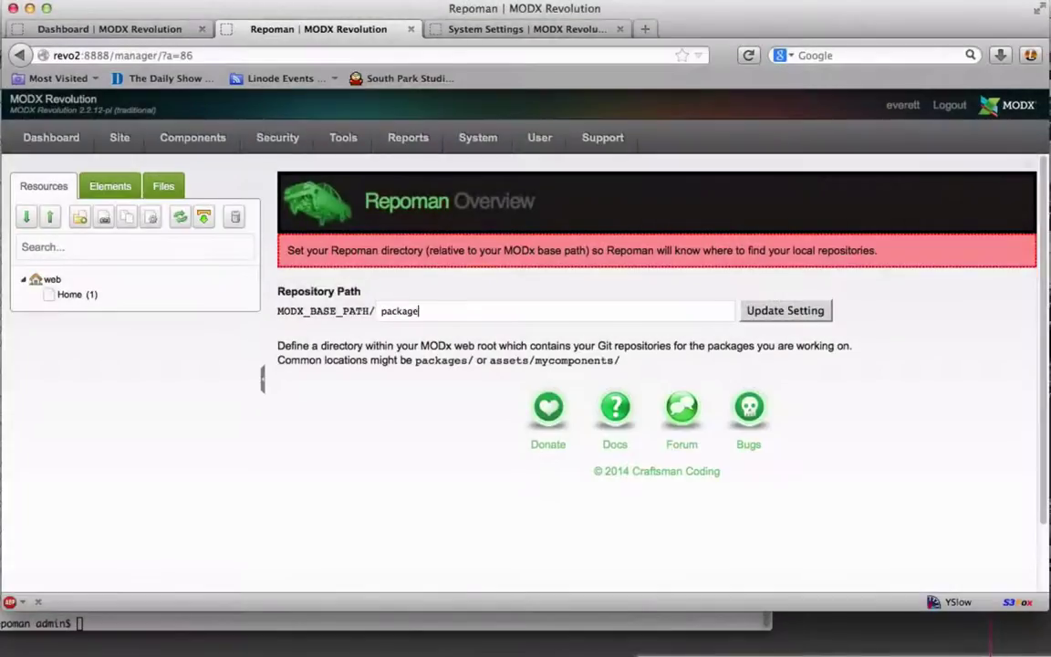
{"action": "key", "text": "Return"}
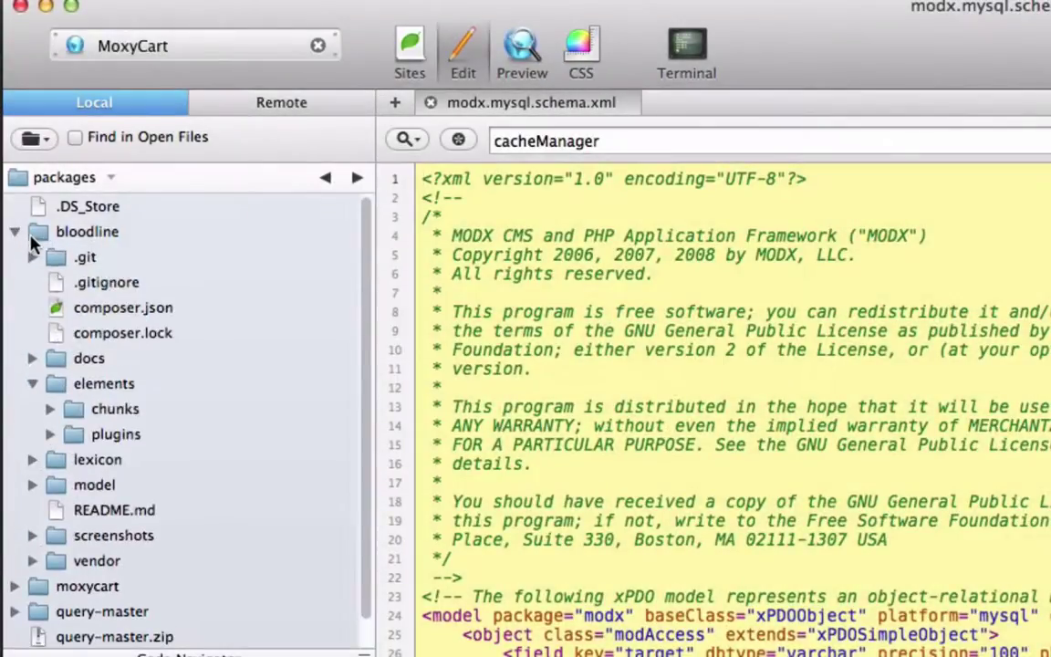
Open Bloodline's composer.json, then Moxycart's composer.json
{"action": "left_click", "coordinate": [91, 310]}
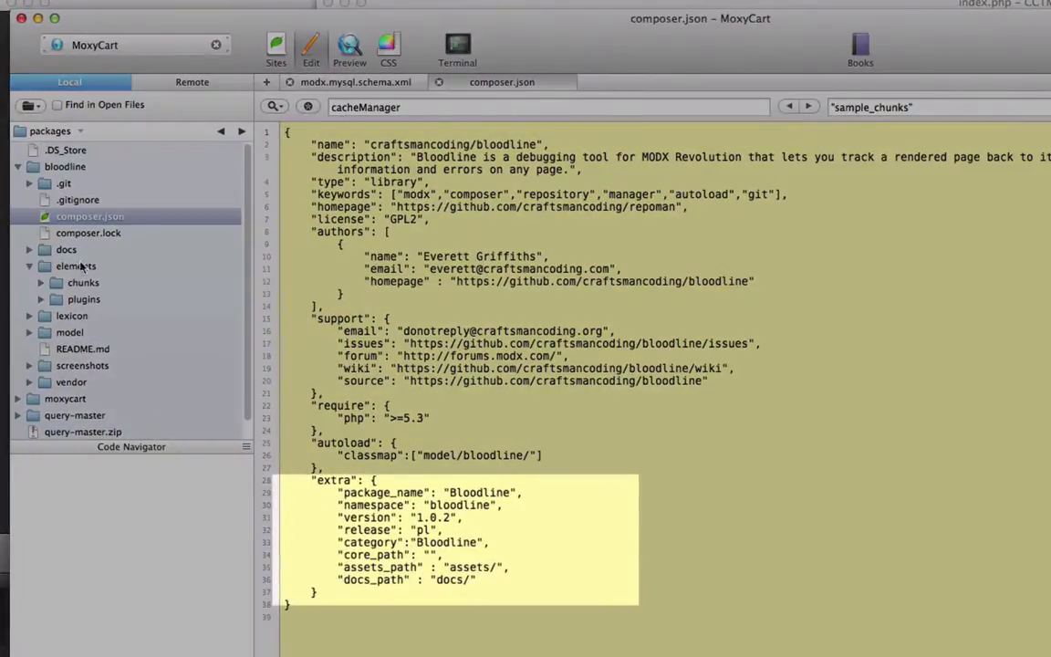
{"action": "left_click", "coordinate": [18, 167]}
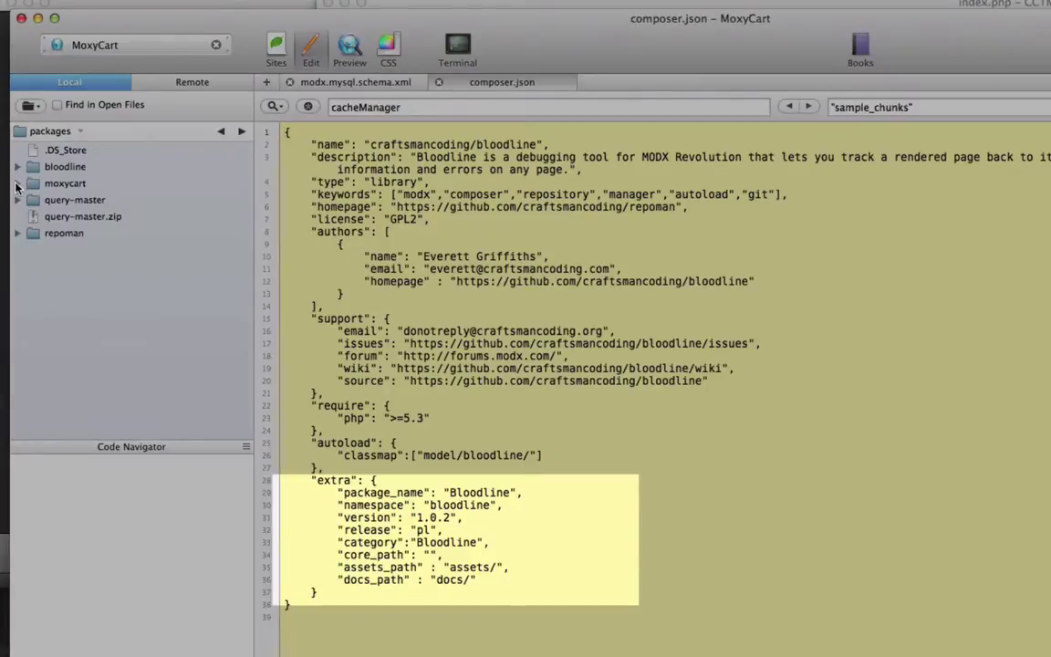
{"action": "left_click", "coordinate": [16, 184]}
{"action": "double_click", "coordinate": [90, 250]}
Open Moxycart's sample_store.tpl template and plugins/moxycart.plugin.php
{"action": "scroll", "coordinate": [94, 366], "scroll_direction": "down", "scroll_amount": 2}
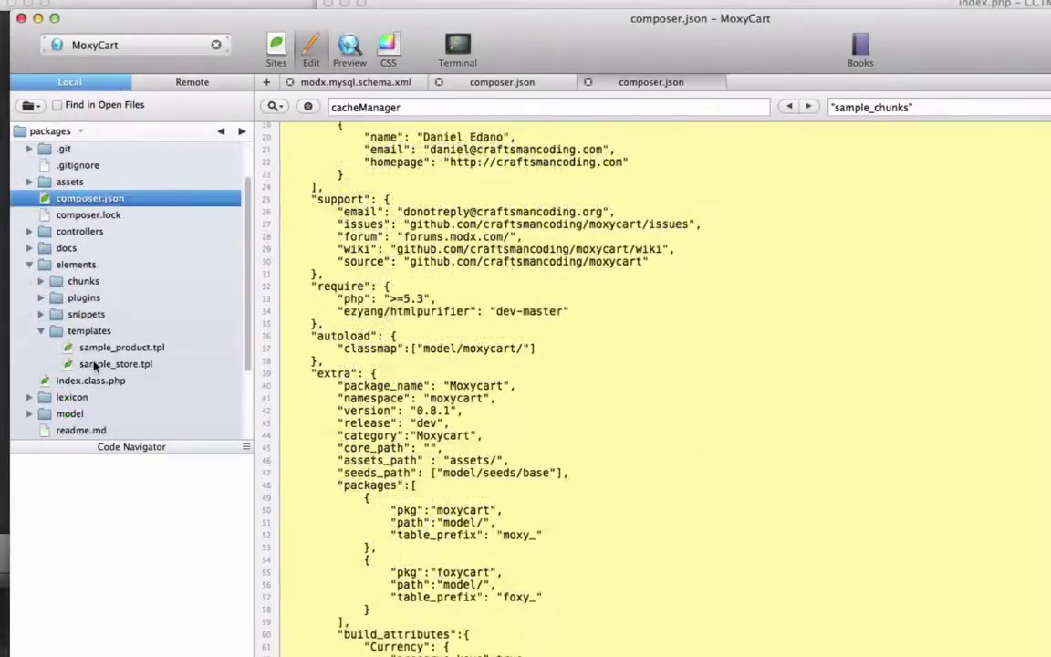
{"action": "double_click", "coordinate": [94, 366]}
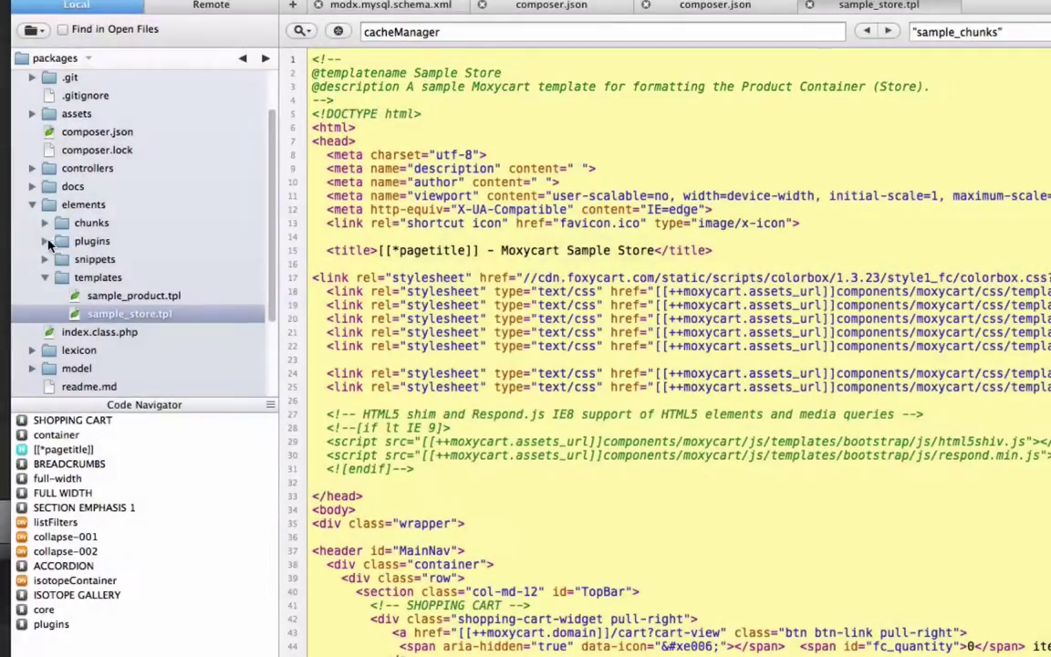
{"action": "left_click", "coordinate": [45, 240]}
{"action": "double_click", "coordinate": [96, 262]}
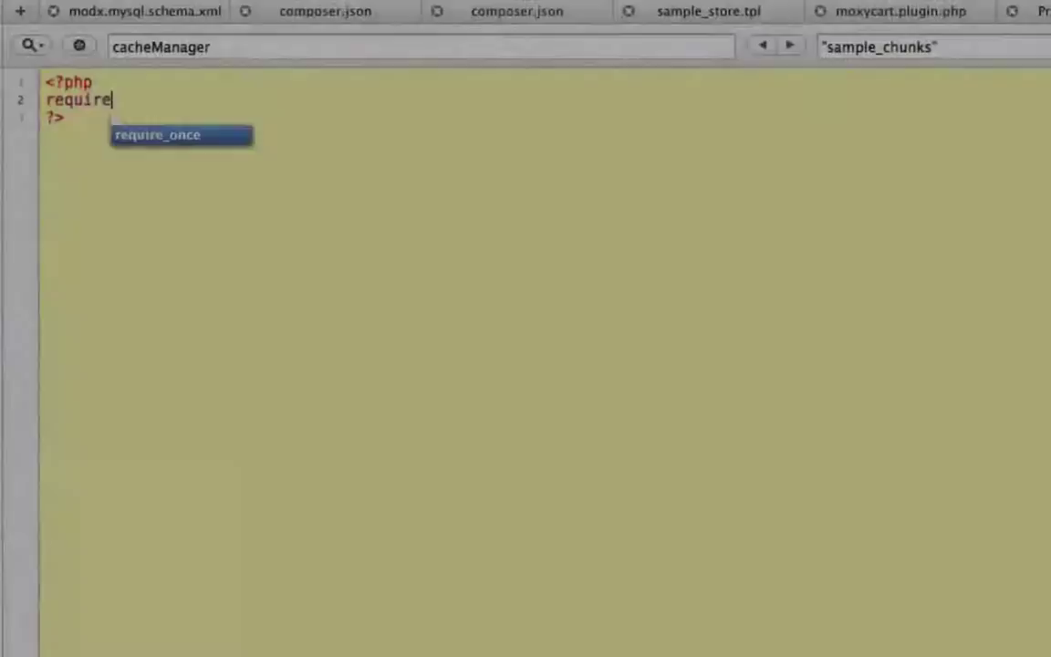
Complete the line as require_once MODX_CORE_PATH .'components/mypkg/model/mypkg/my.class' and review Moxycart's code
{"action": "type", "text": "_once MODX_CORE_PATH .'com"}
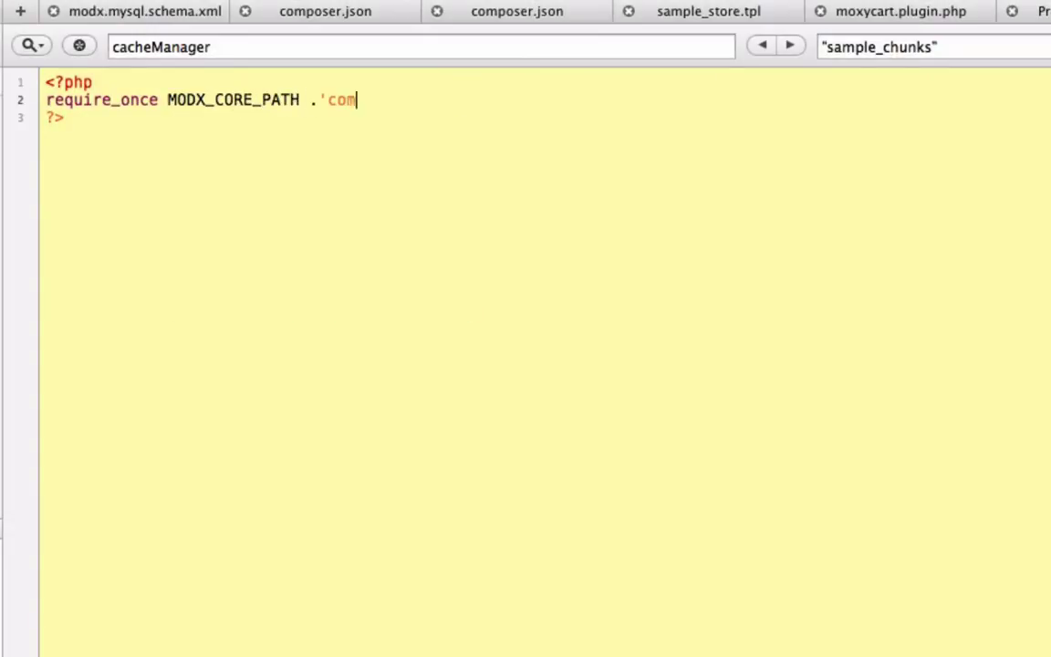
{"action": "type", "text": "ponents/mypkg/model/my"}
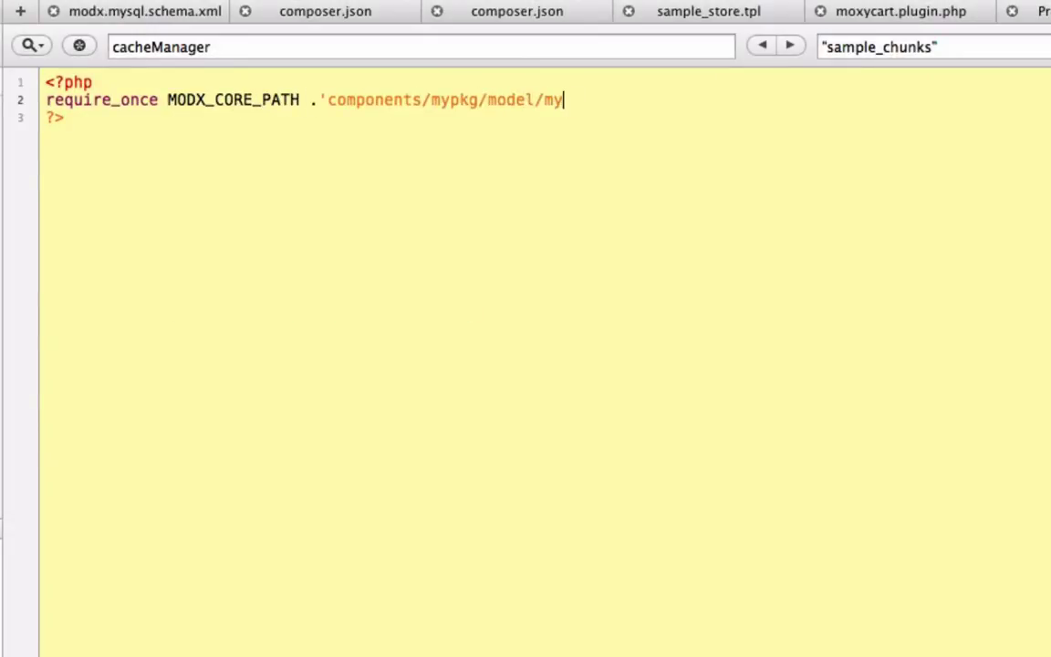
{"action": "type", "text": "pkg/my.class'"}
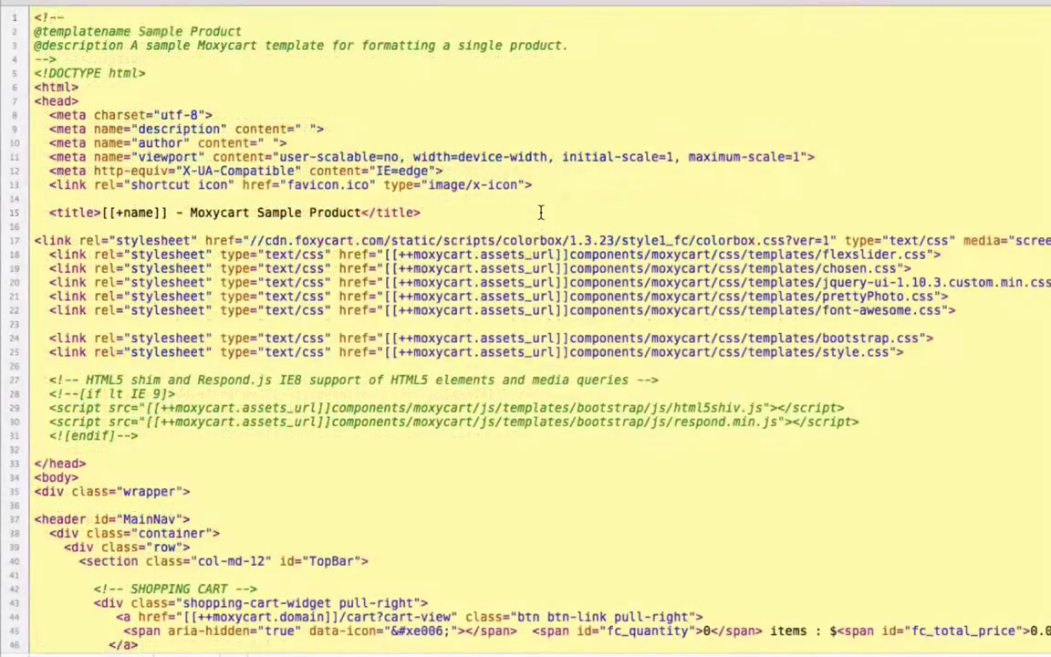
{"action": "scroll", "coordinate": [541, 212], "scroll_direction": "down", "scroll_amount": 3}
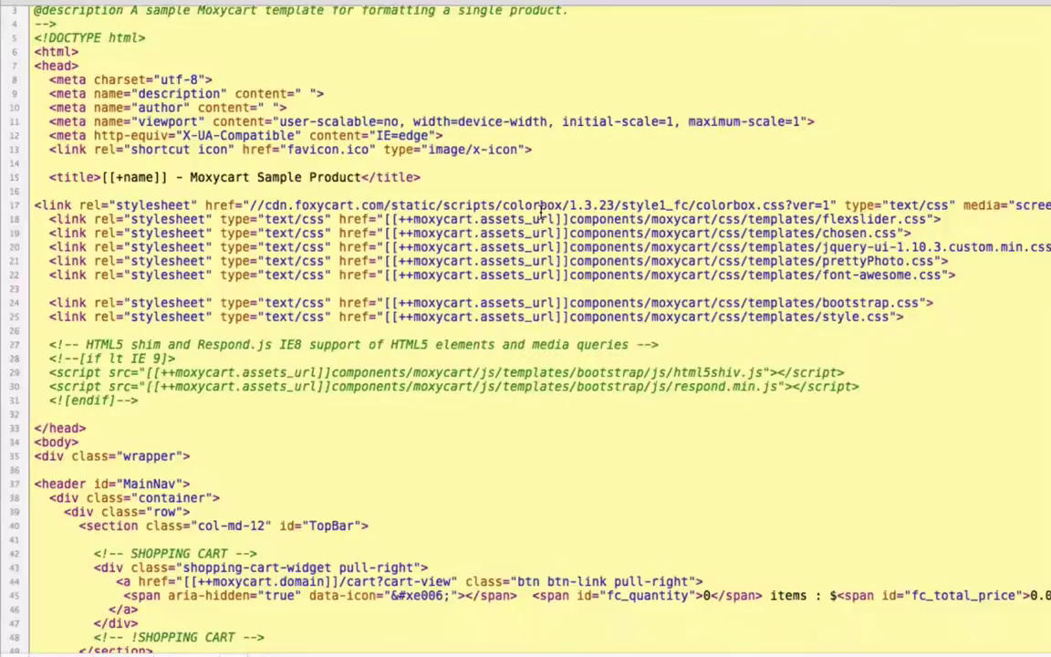
{"action": "scroll", "coordinate": [541, 212], "scroll_direction": "down", "scroll_amount": 1}
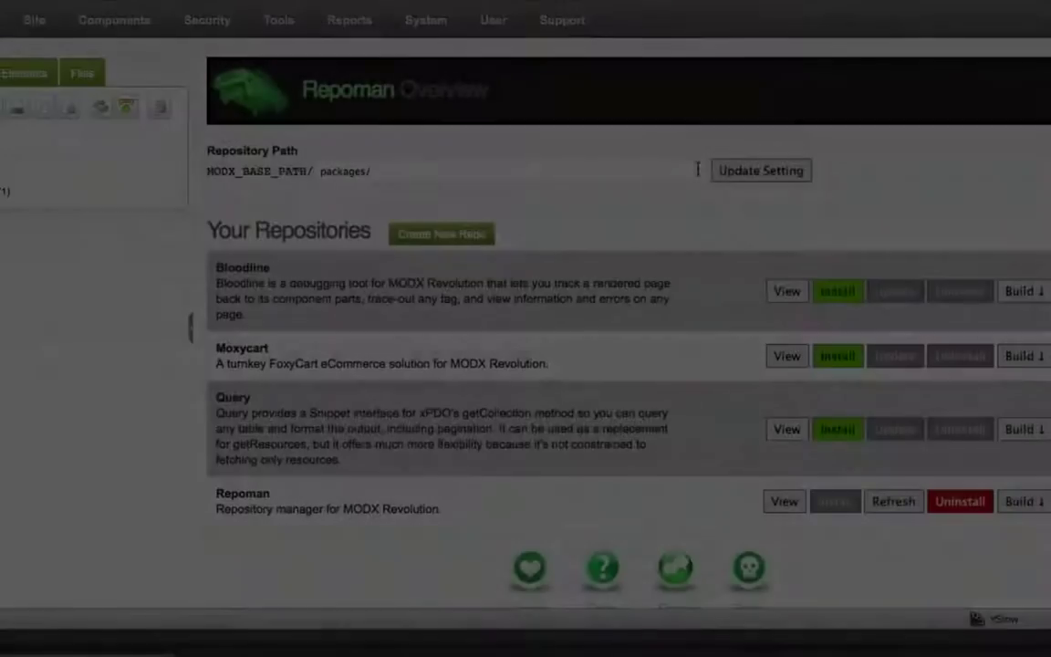
Start a new Repoman repo with namespace mypkg, package name My Package and a description
{"action": "left_click", "coordinate": [442, 233]}
{"action": "left_click", "coordinate": [351, 186]}
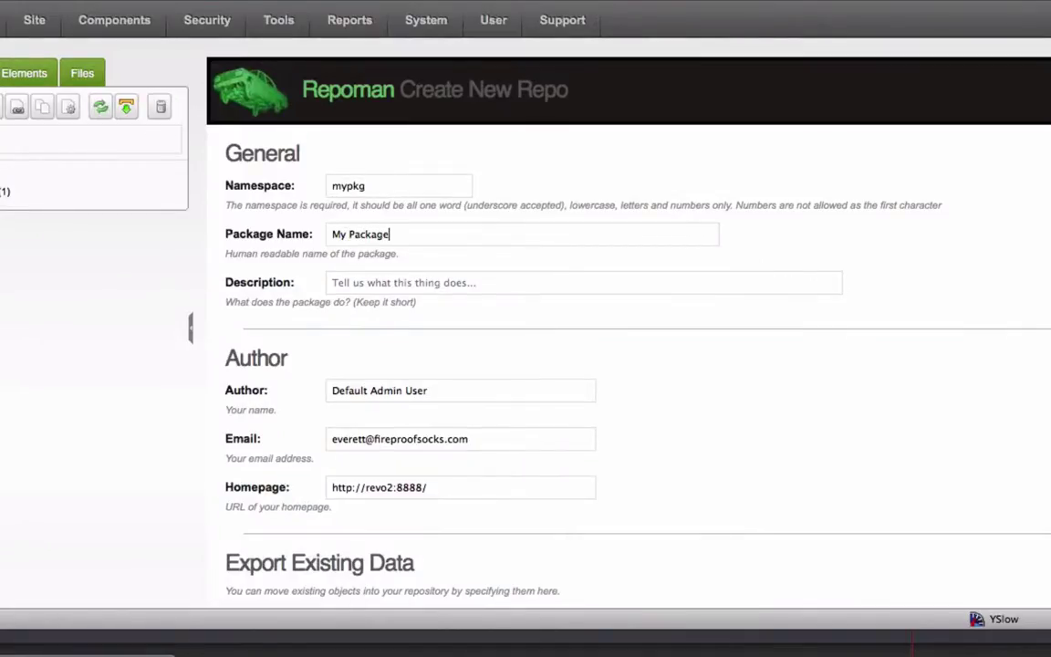
{"action": "left_click", "coordinate": [335, 283]}
{"action": "type", "text": "Demonstrating for the"}
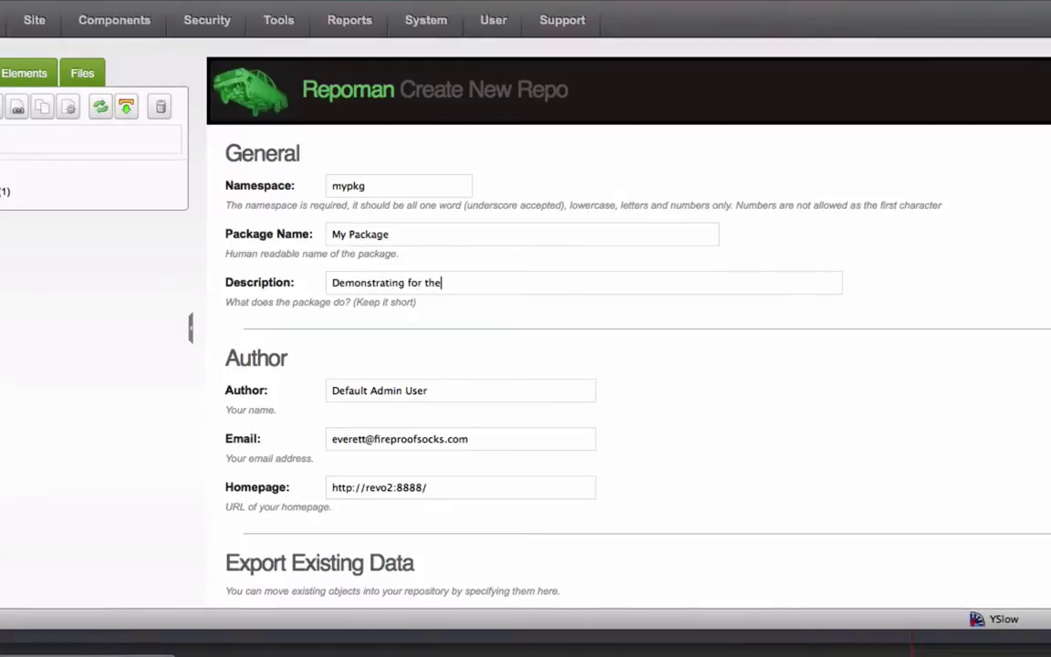
{"action": "scroll", "coordinate": [354, 430], "scroll_direction": "down", "scroll_amount": 10}
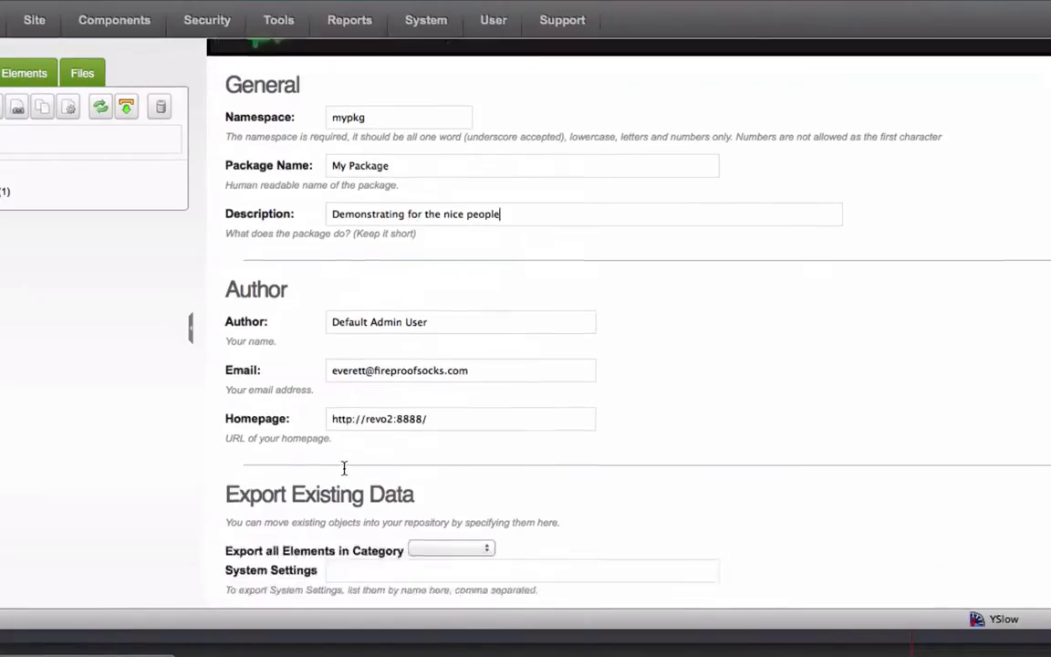
Include sample templates, TVs, snippets, plugins and chunks, and create the repository
{"action": "left_click", "coordinate": [254, 492]}
{"action": "left_click", "coordinate": [239, 530]}
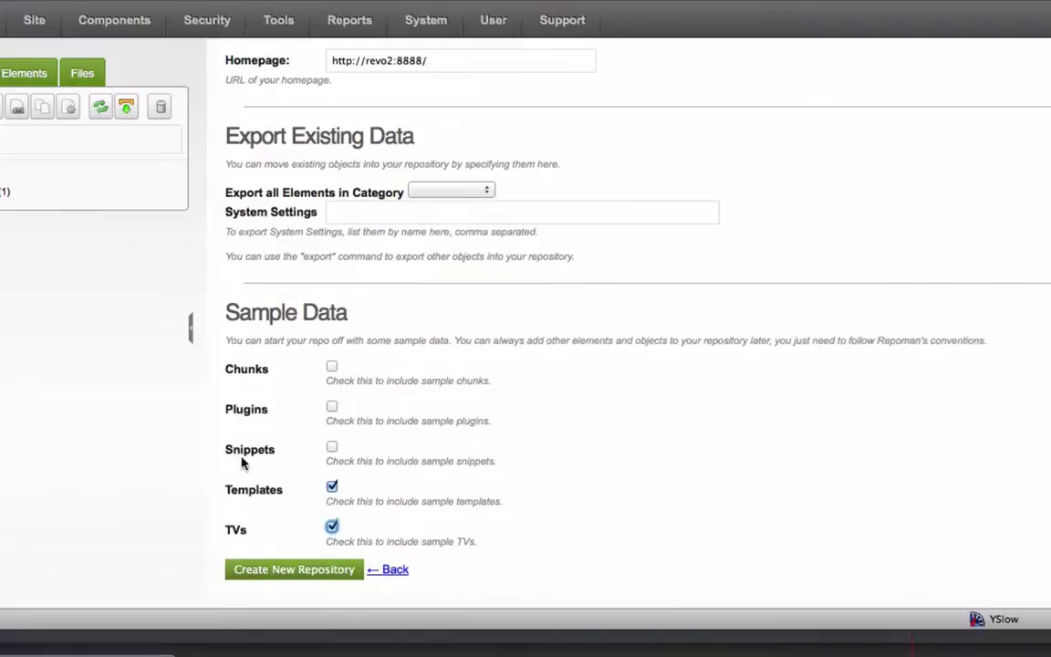
{"action": "left_click", "coordinate": [243, 451]}
{"action": "left_click", "coordinate": [244, 410]}
{"action": "left_click", "coordinate": [243, 369]}
{"action": "left_click", "coordinate": [281, 566]}
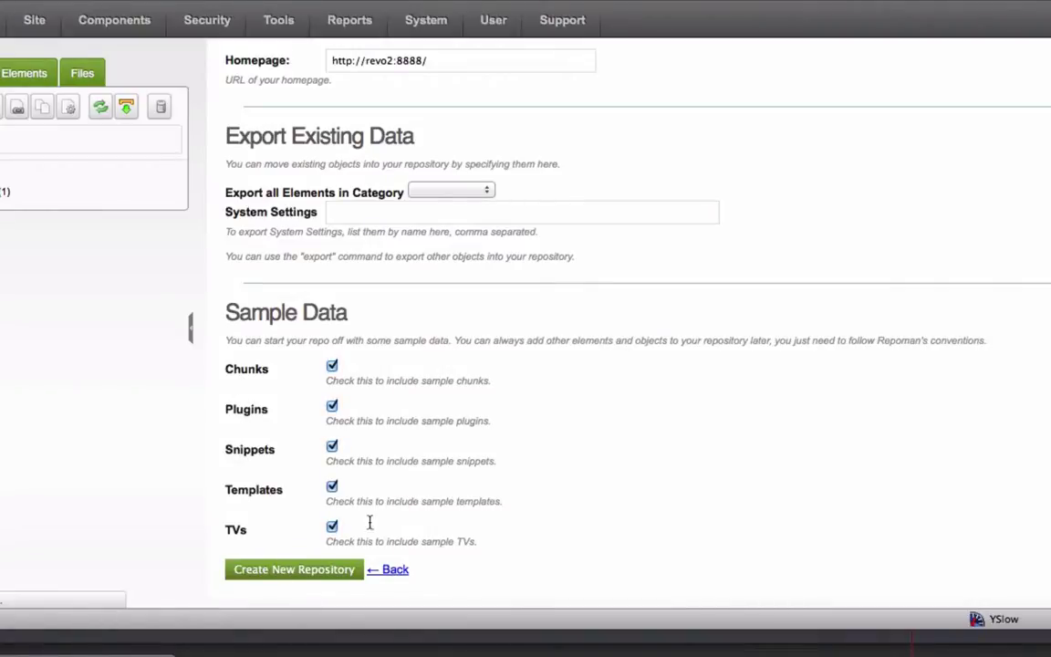
Browse mypkg's elements/templates folder and preview MyTemplate.html
{"action": "scroll", "coordinate": [530, 368], "scroll_direction": "down", "scroll_amount": 1}
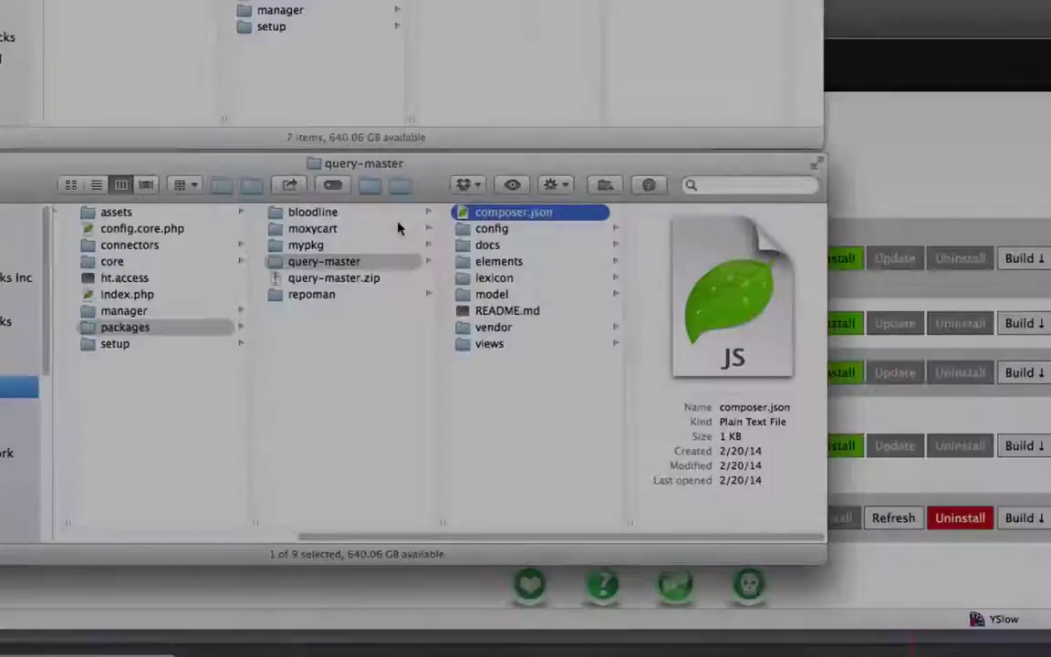
{"action": "left_click", "coordinate": [356, 242]}
{"action": "left_click", "coordinate": [537, 227]}
{"action": "left_click", "coordinate": [639, 262]}
{"action": "key", "text": "Right"}
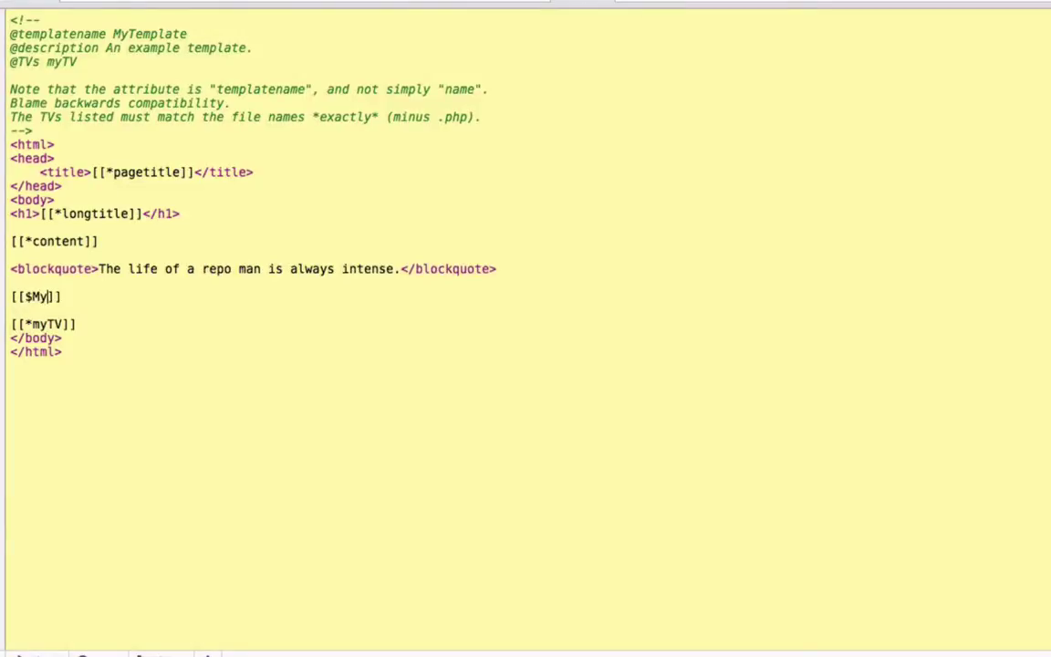
{"action": "type", "text": "Chunk"}
Create assets/style.css containing a '/* My Styles here' comment
{"action": "right_click", "coordinate": [37, 254]}
{"action": "left_click", "coordinate": [101, 281]}
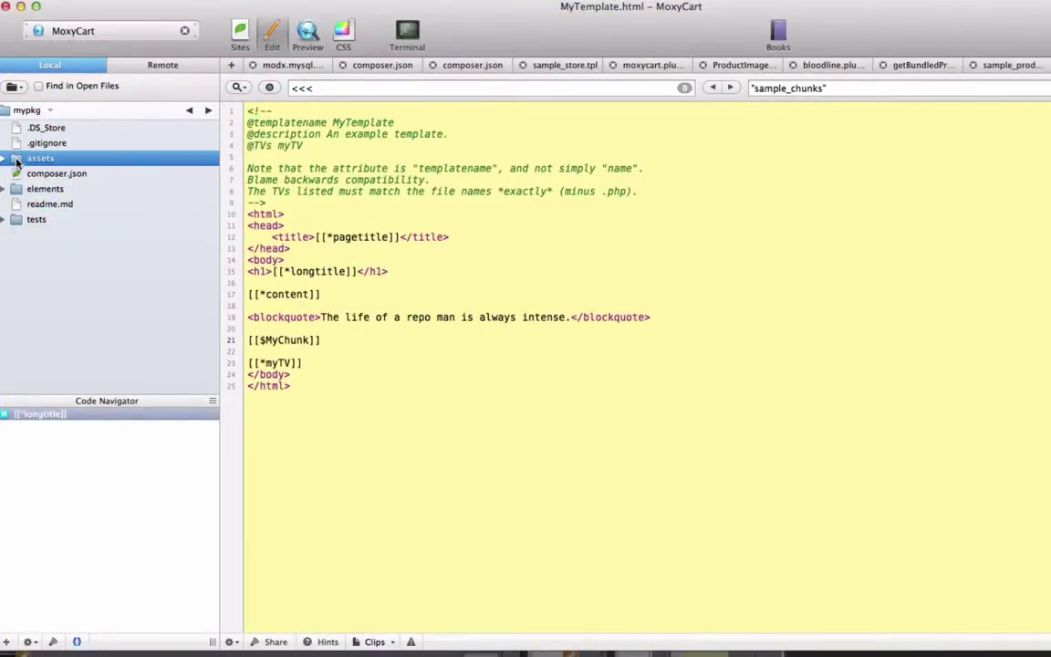
{"action": "type", "text": "style.css"}
{"action": "key", "text": "Return"}
{"action": "type", "text": "/* M"}
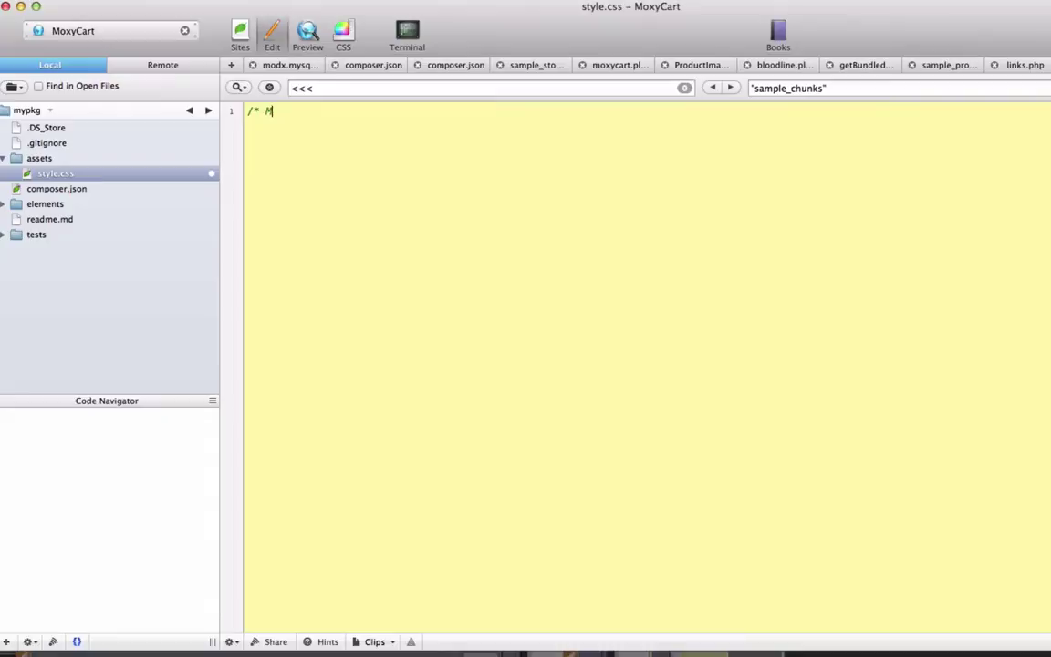
{"action": "type", "text": "y Styles here */"}
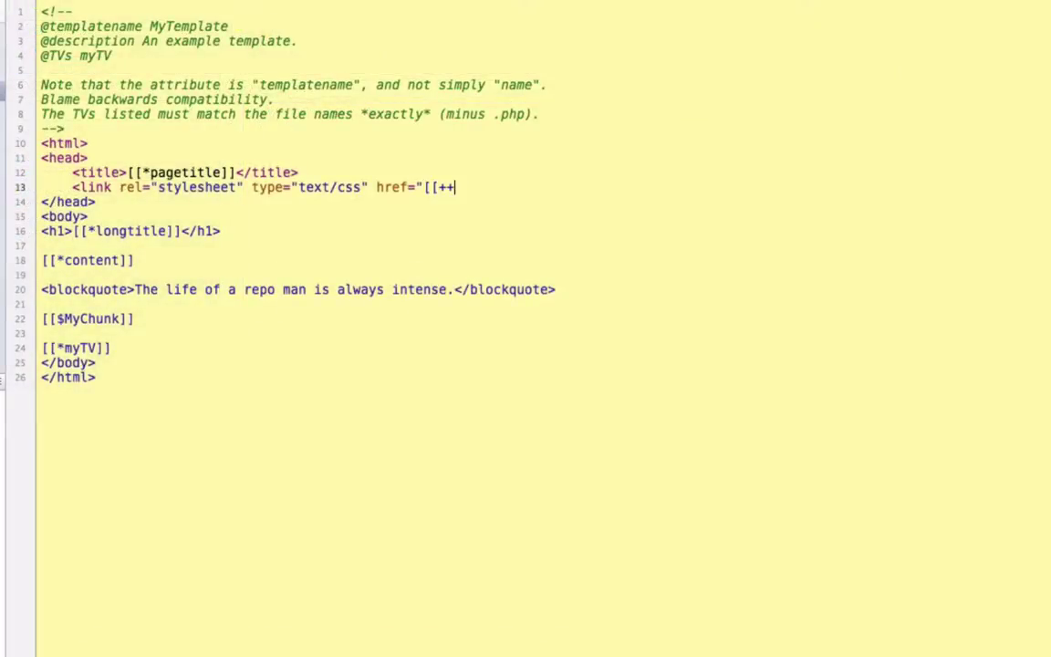
Link style.css via mypkg.assets_url in MyTemplate's head and replace the snippet's returned text
{"action": "type", "text": "mypkg.assets"}
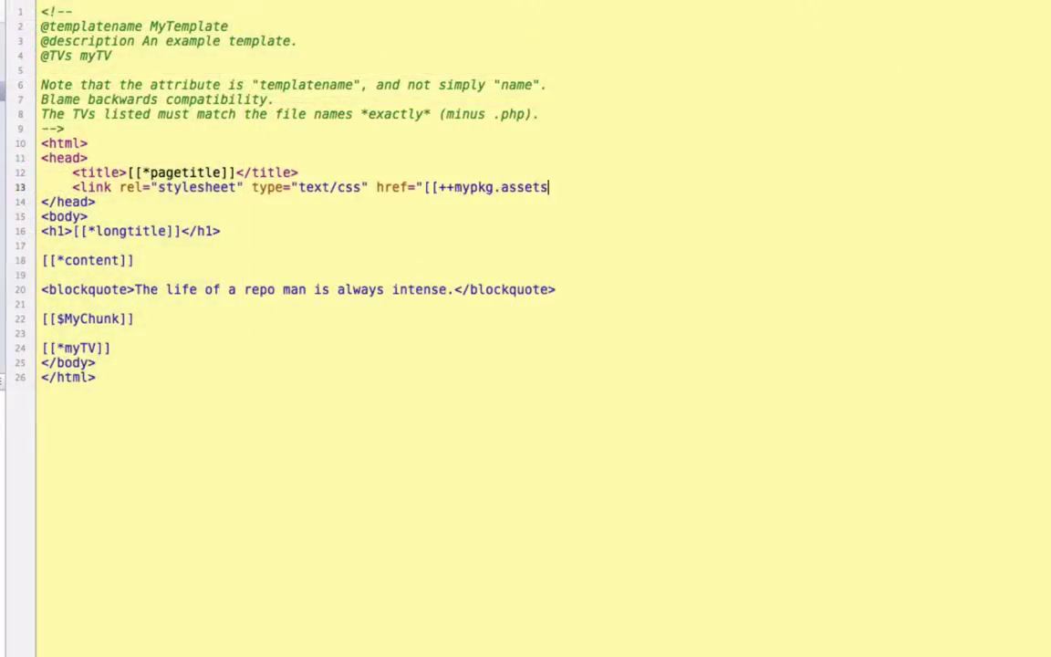
{"action": "type", "text": "_url]]style.css\" />"}
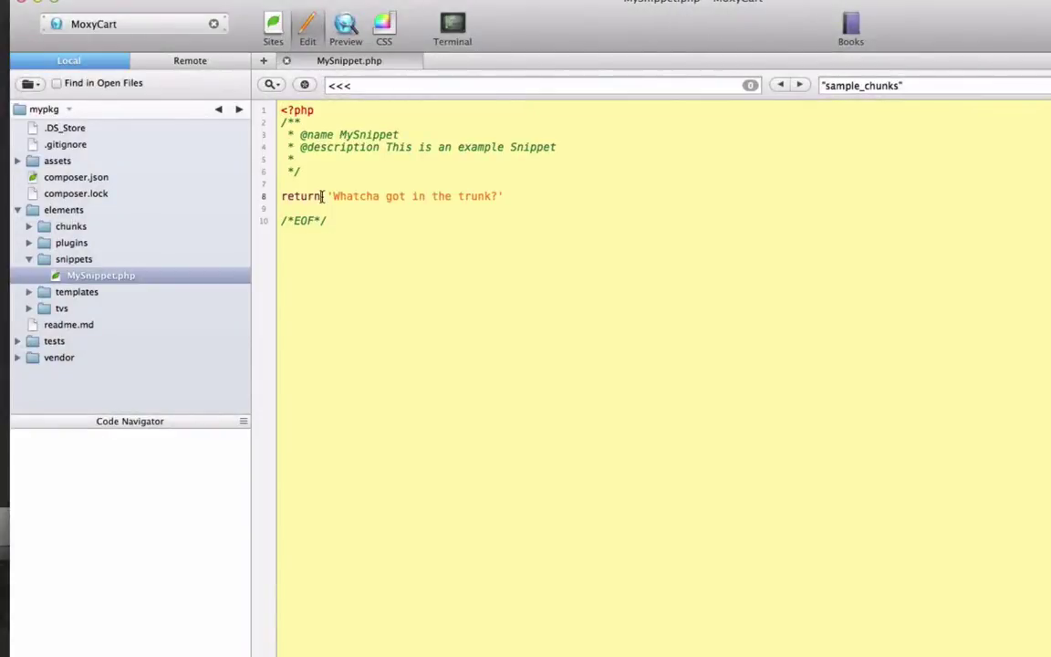
{"action": "left_click_drag", "start_coordinate": [326, 197], "coordinate": [504, 196]}
{"action": "type", "text": "$input; // do something"}
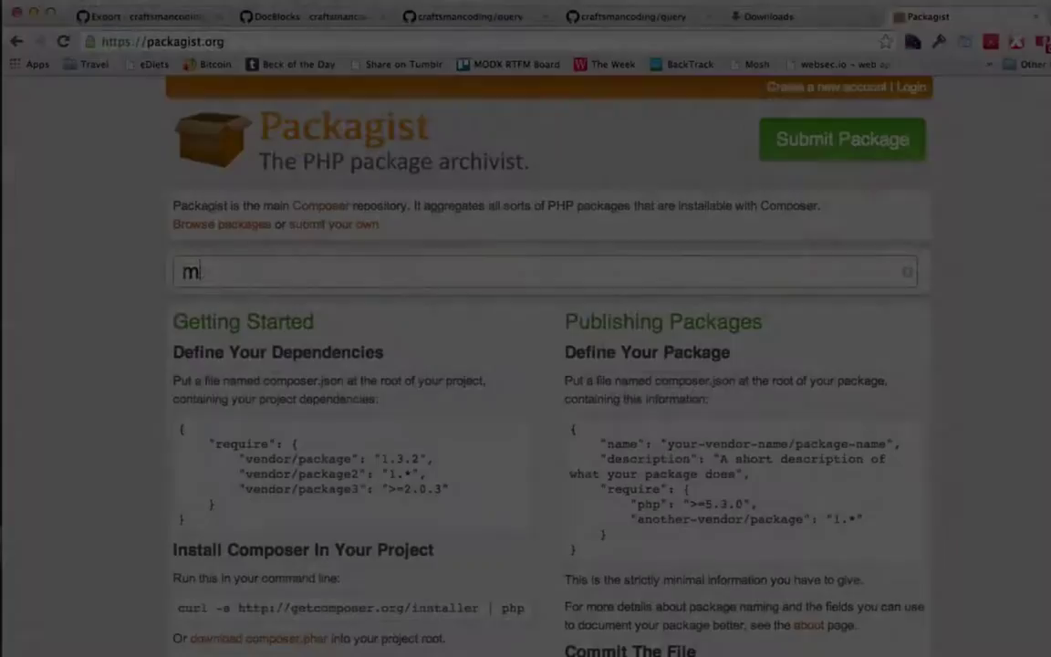
Find michelf/php-markdown on Packagist and select its require string
{"action": "type", "text": "arkdown"}
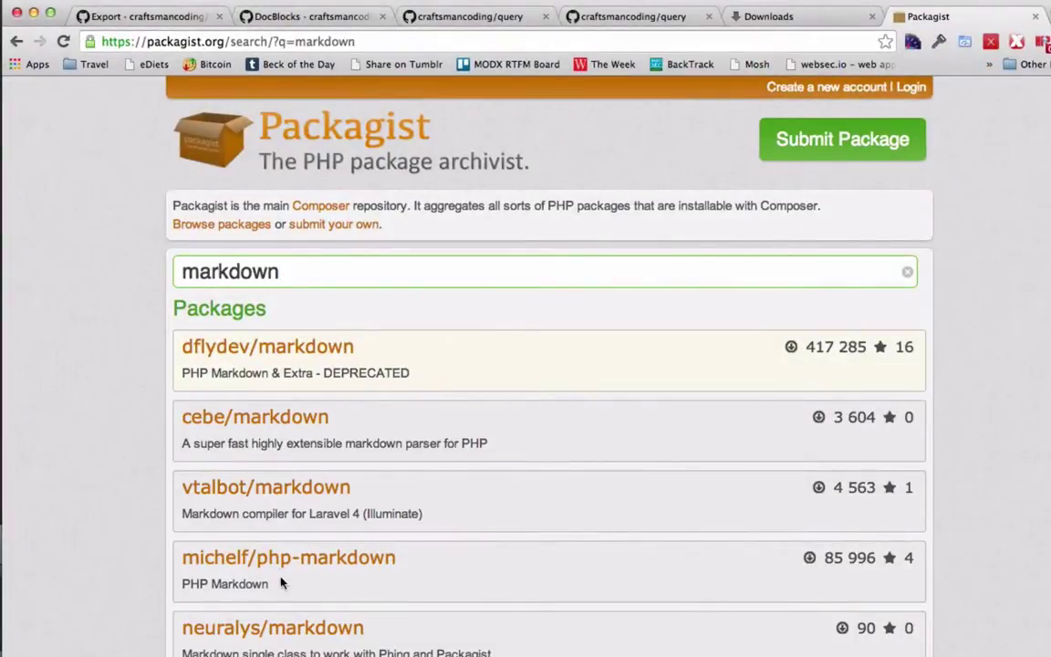
{"action": "left_click", "coordinate": [277, 558]}
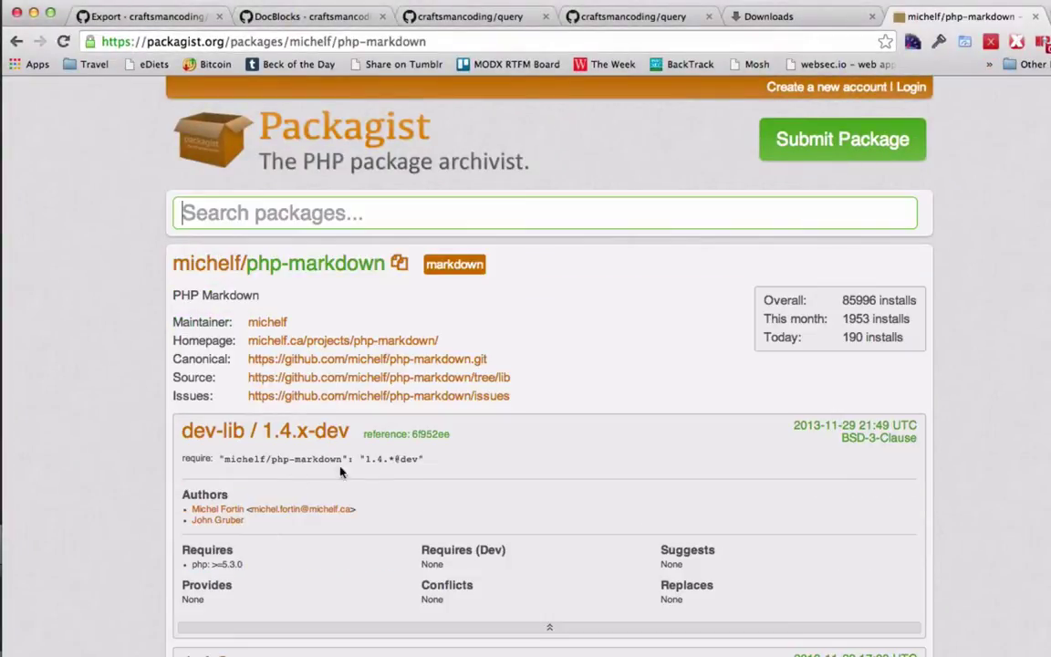
{"action": "left_click_drag", "start_coordinate": [432, 464], "coordinate": [220, 459]}
{"action": "key", "text": "super+c"}
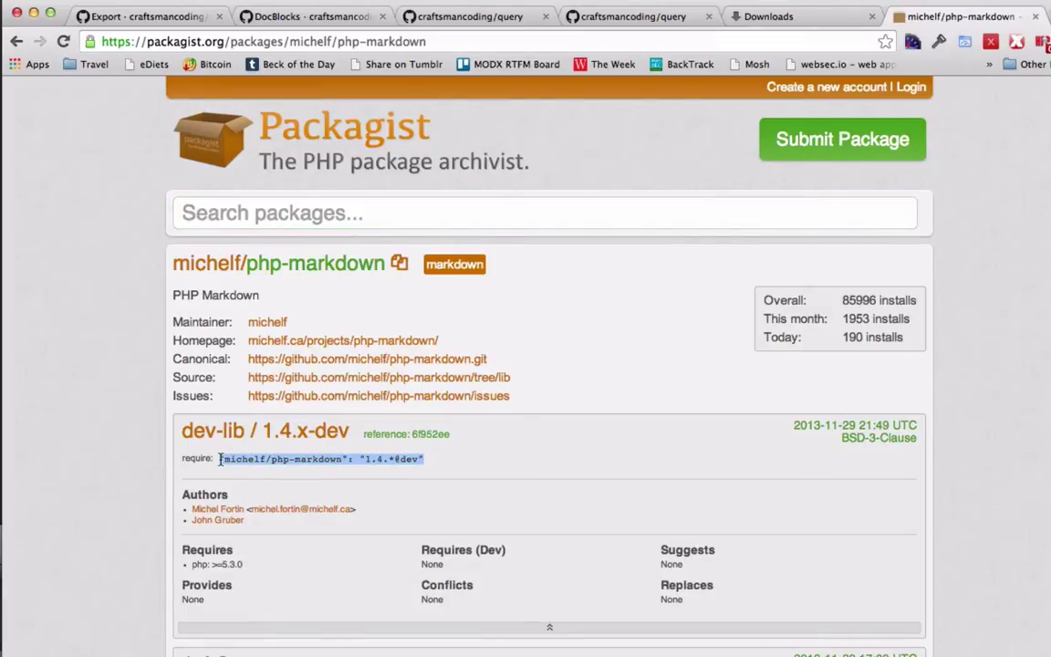
Add the michelf/php-markdown requirement below the php line in mypkg's composer.json
{"action": "key", "text": "super+Tab"}
{"action": "key", "text": "super+Tab"}
{"action": "key", "text": "super+Tab"}
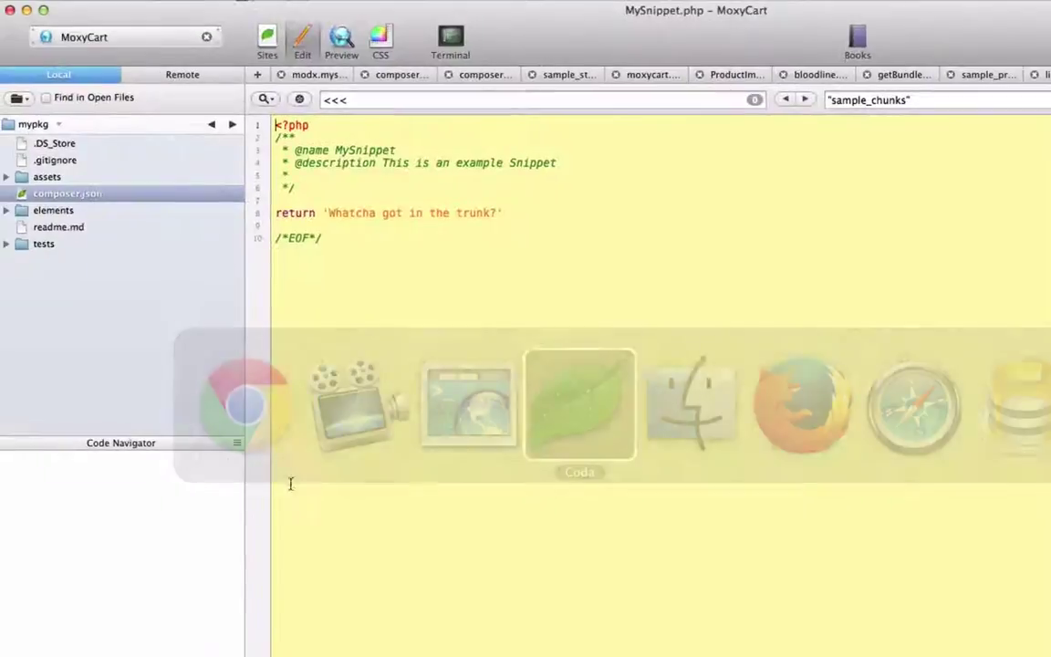
{"action": "left_click", "coordinate": [57, 197]}
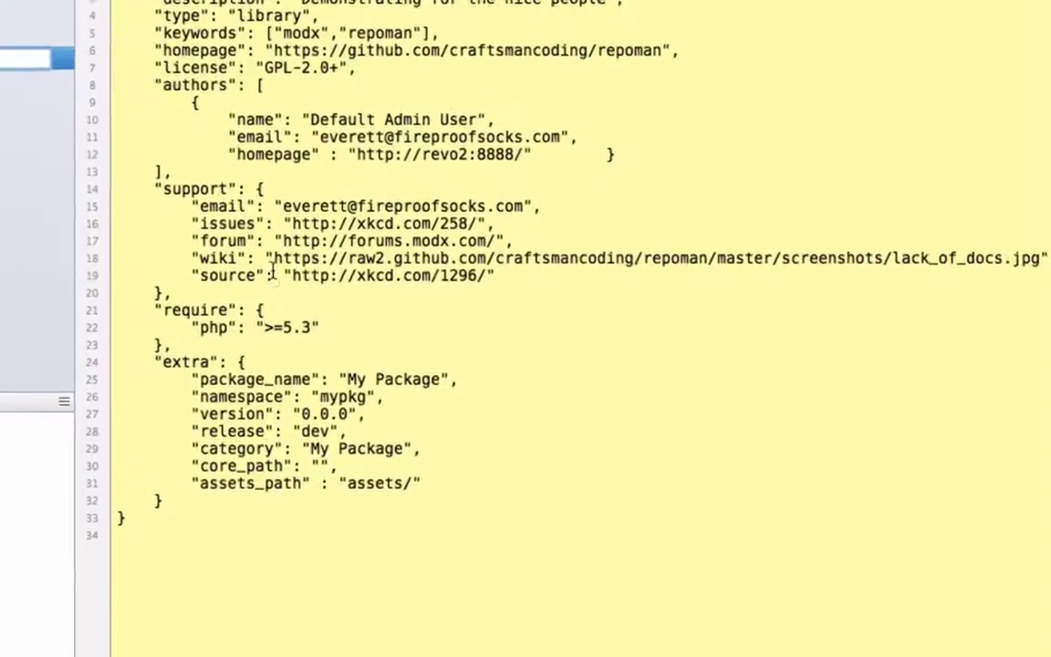
{"action": "left_click", "coordinate": [429, 399]}
{"action": "key", "text": "Return"}
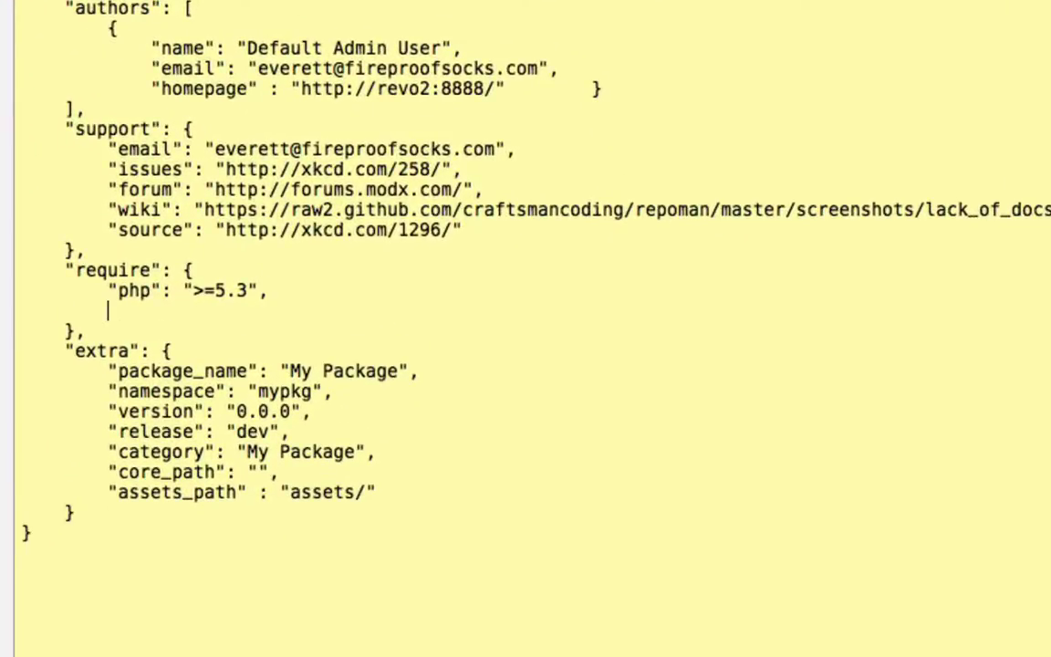
{"action": "key", "text": "super+v"}
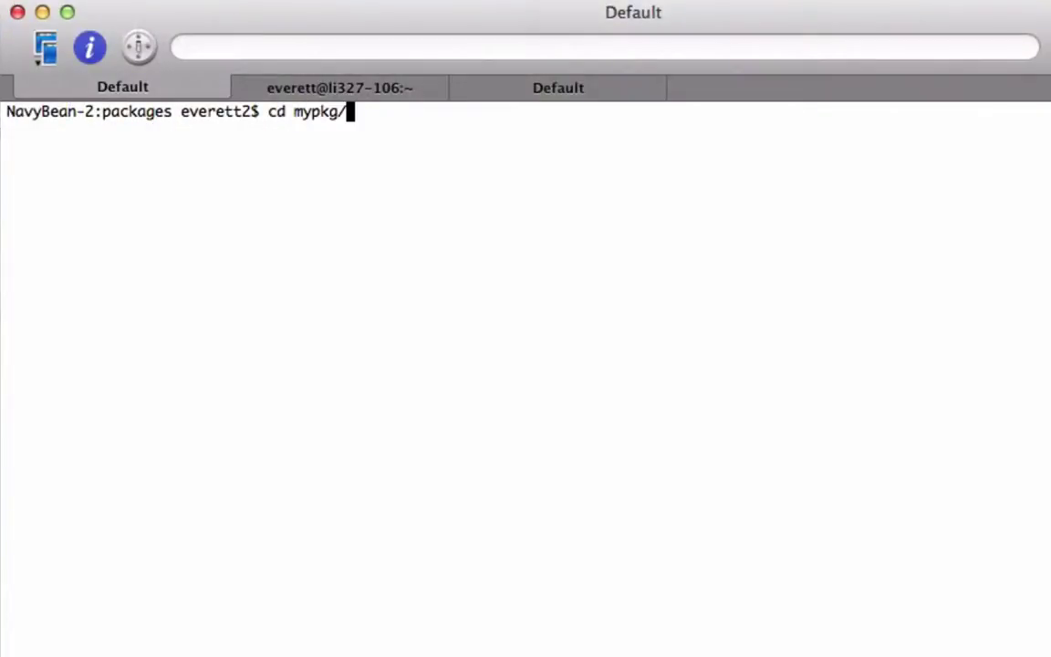
Run composer install in the mypkg folder
{"action": "key", "text": "Return"}
{"action": "type", "text": "composer install"}
{"action": "key", "text": "Return"}
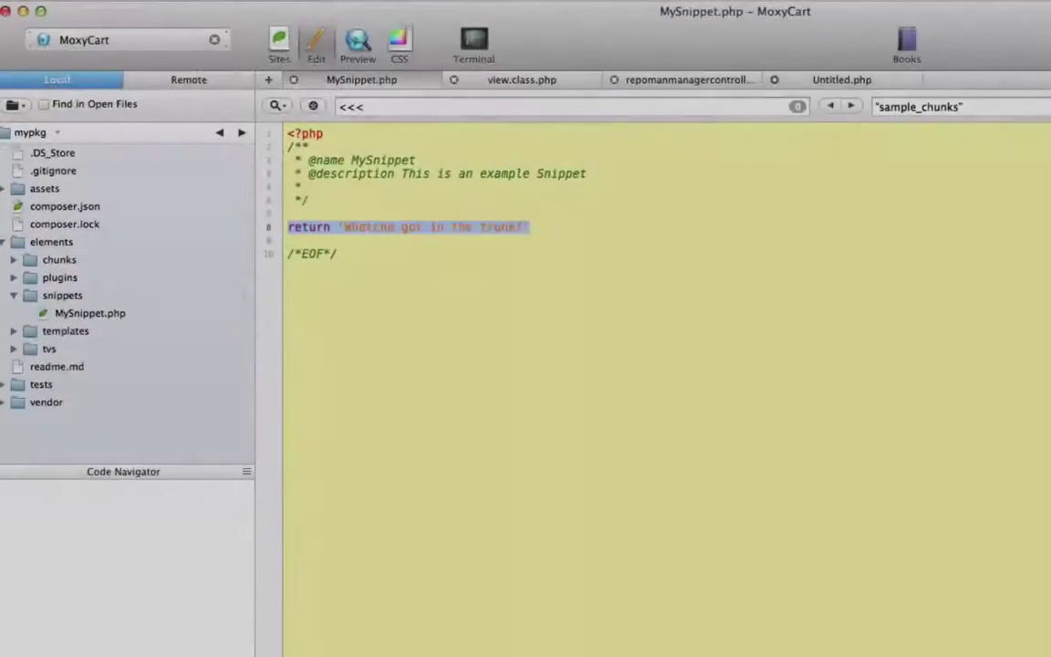
Paste the Markdown transform code and rename the snippet markdown2html with a 'Converts' description
{"action": "type", "text": "$core_path = $modx->getOption('mypkg.core_path','',MODX_CORE_PATH.'components/mypkg/'); require_once $core_path . 'vendor/autoload.php'; return \\Michelf\\Markdown::defaultTransform($input);"}
{"action": "double_click", "coordinate": [365, 159]}
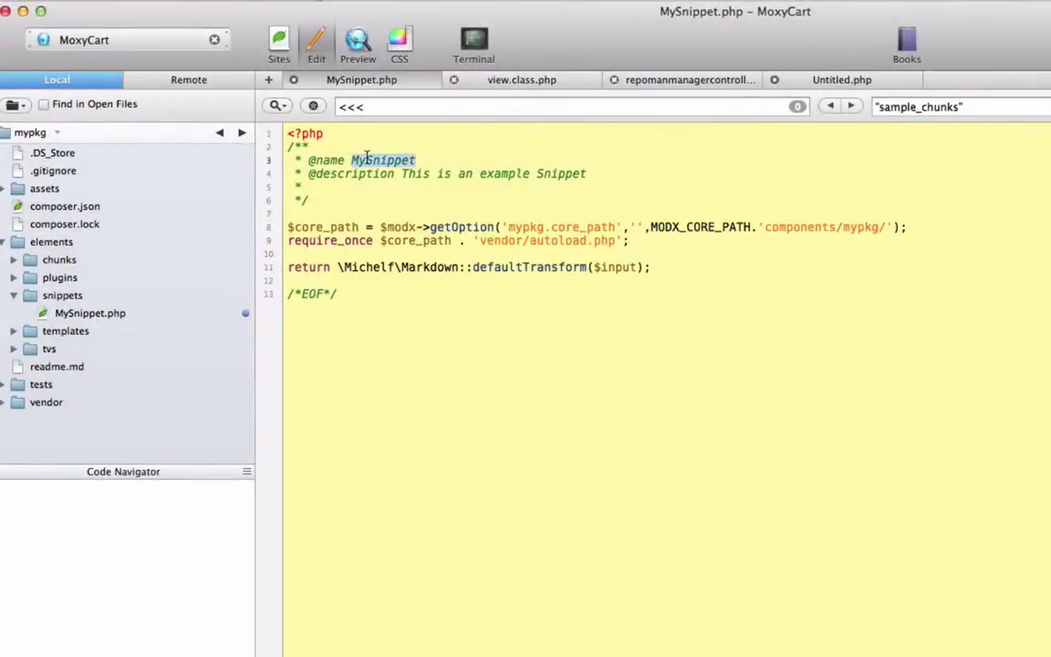
{"action": "type", "text": "markdown2html"}
{"action": "left_click_drag", "start_coordinate": [402, 174], "coordinate": [587, 173]}
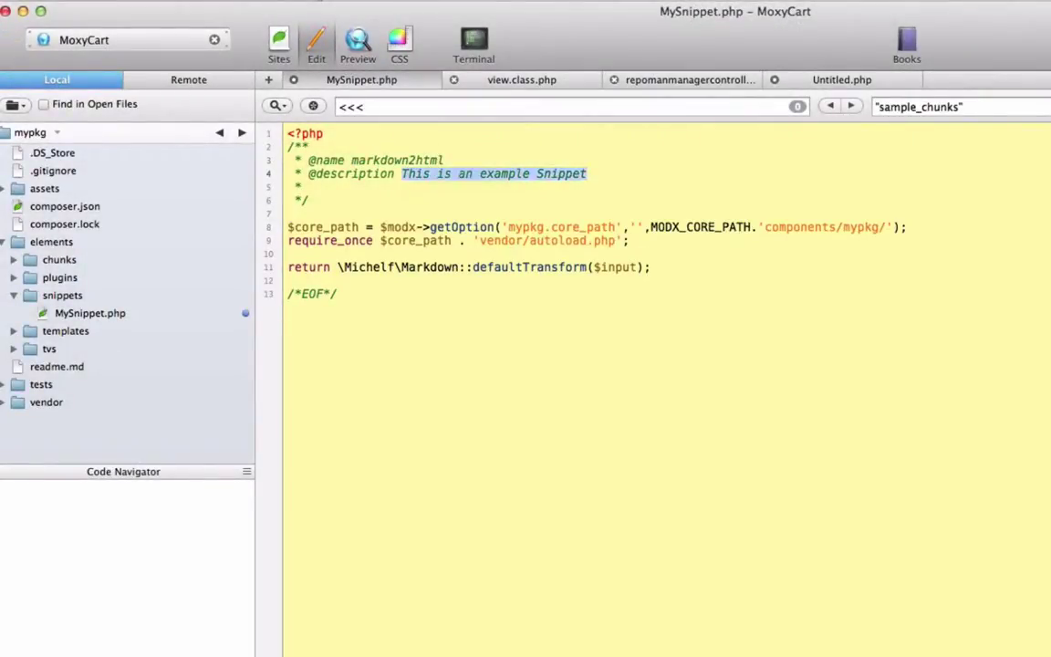
{"action": "type", "text": "Converts"}
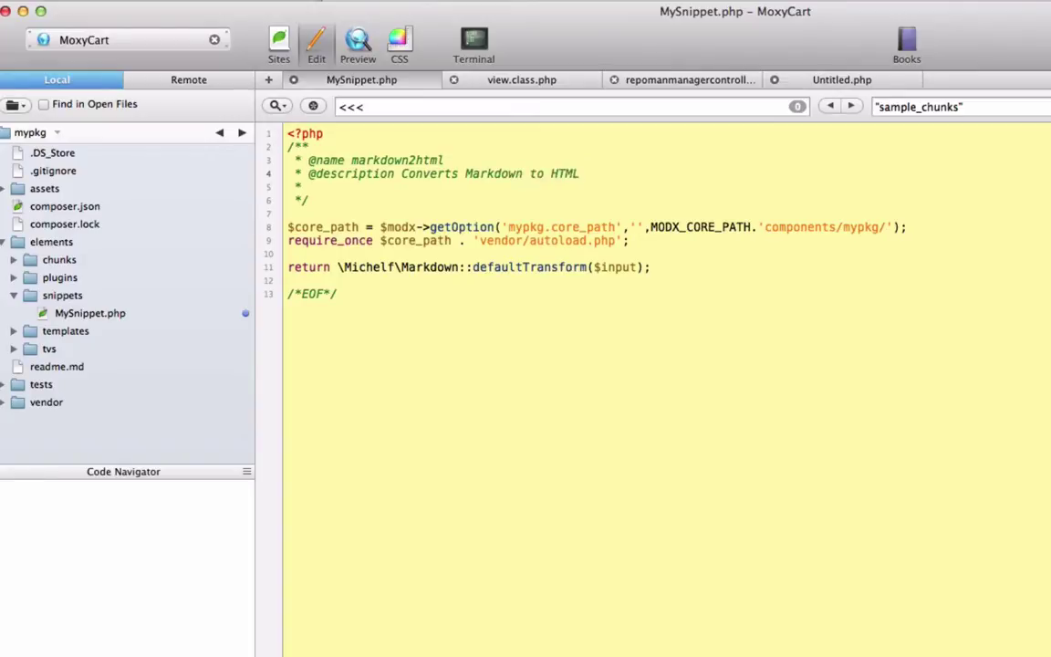
Rename the MySnippet.php file to markdown2html
{"action": "right_click", "coordinate": [84, 315]}
{"action": "left_click", "coordinate": [127, 500]}
{"action": "type", "text": "markdown2"}
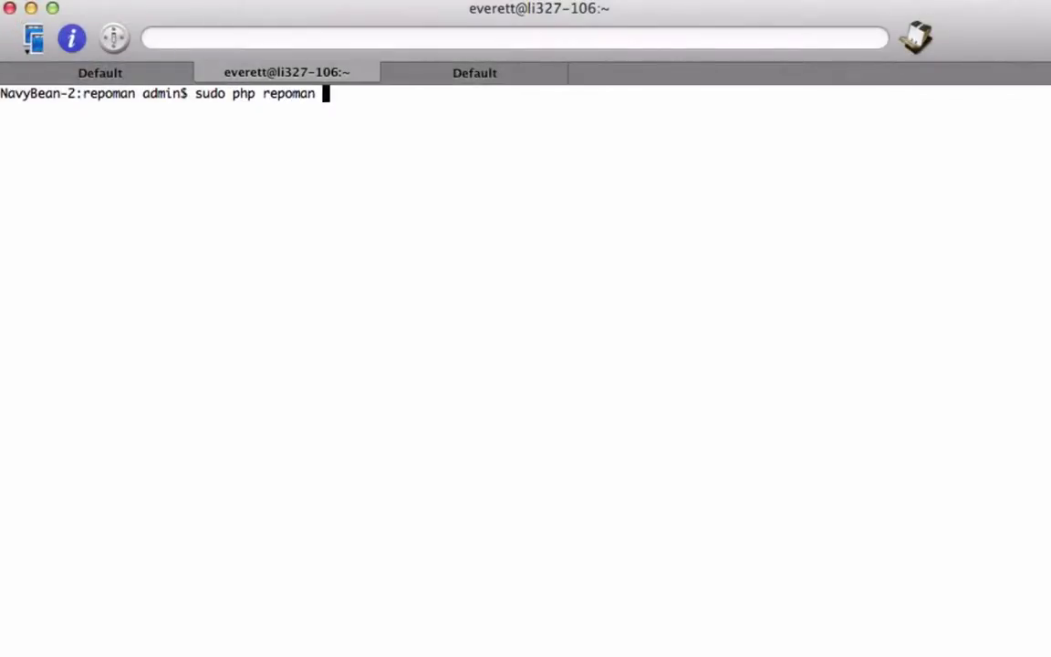
Run sudo php repoman install ../mypkg/ and enter the password
{"action": "type", "text": "mypkg/"}
{"action": "key", "text": "Return"}
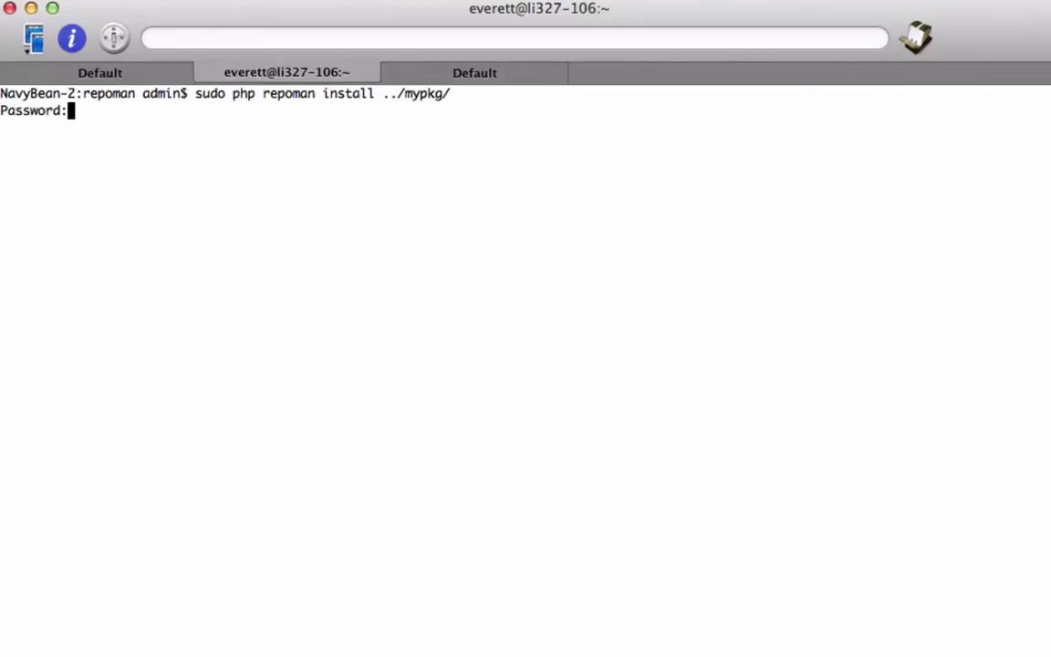
{"action": "key", "text": "Return"}
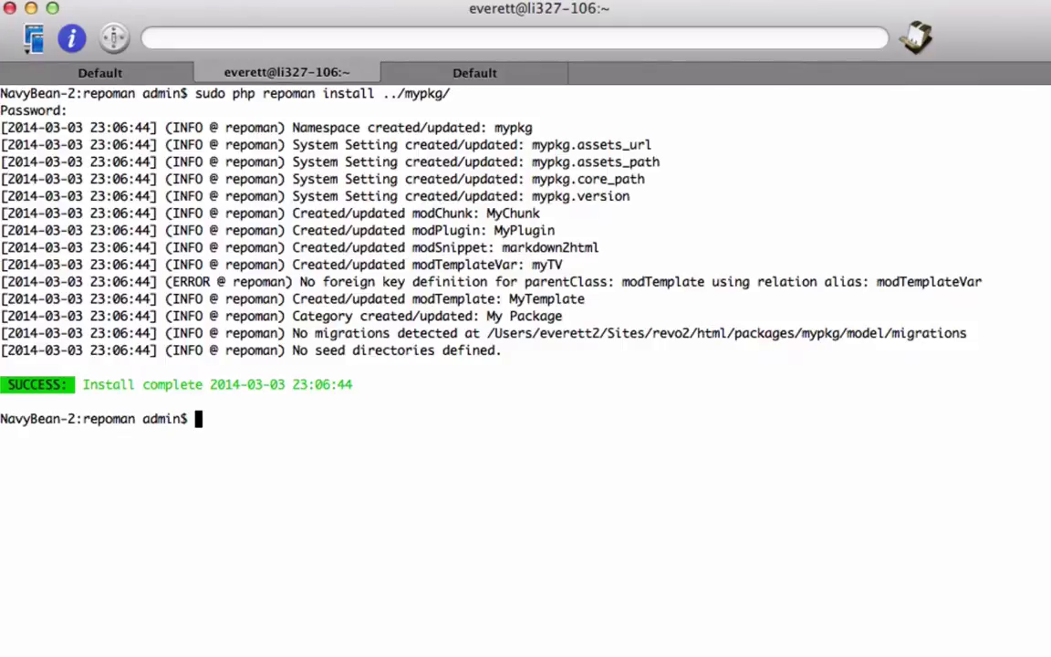
Check the markdown2html snippet under Elements > Snippets > My Package in the MODX manager
{"action": "key", "text": "super+Tab"}
{"action": "left_click", "coordinate": [20, 282]}
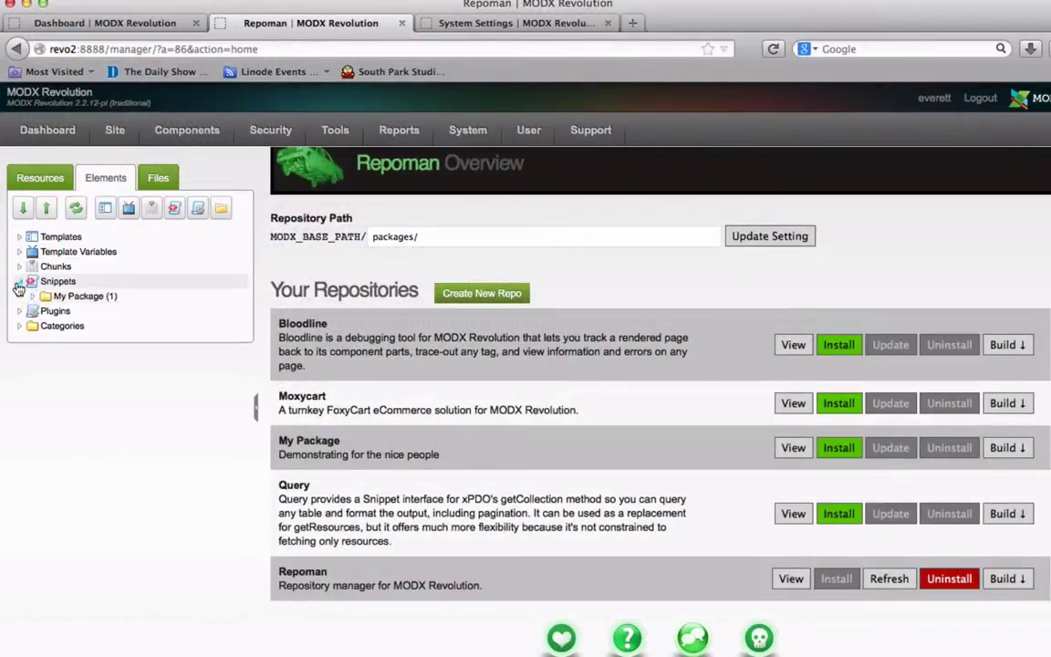
{"action": "left_click", "coordinate": [32, 297]}
{"action": "left_click", "coordinate": [94, 312]}
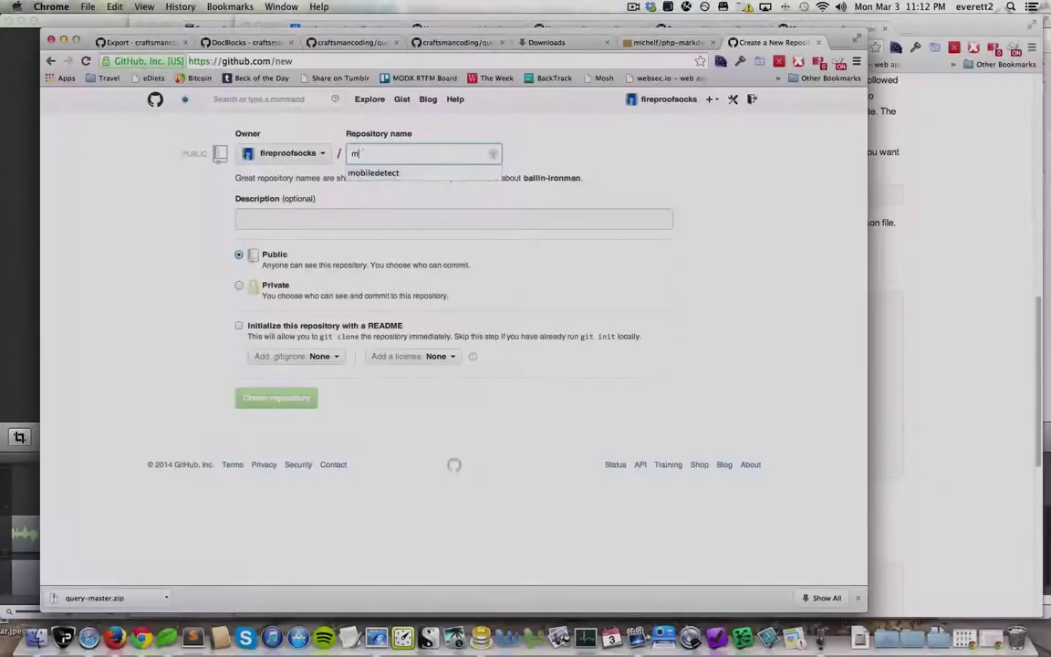
Name the GitHub repository mypkg, then stage all files and commit with message 'First commit'
{"action": "type", "text": "pkg"}
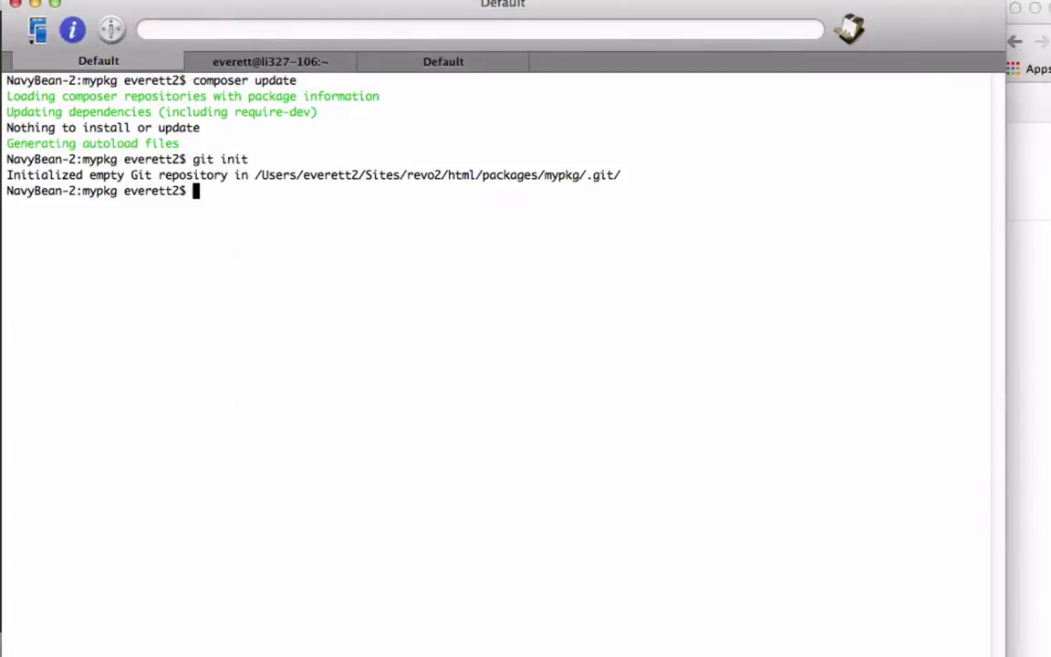
{"action": "type", "text": "git add ."}
{"action": "key", "text": "Return"}
{"action": "type", "text": "git "}
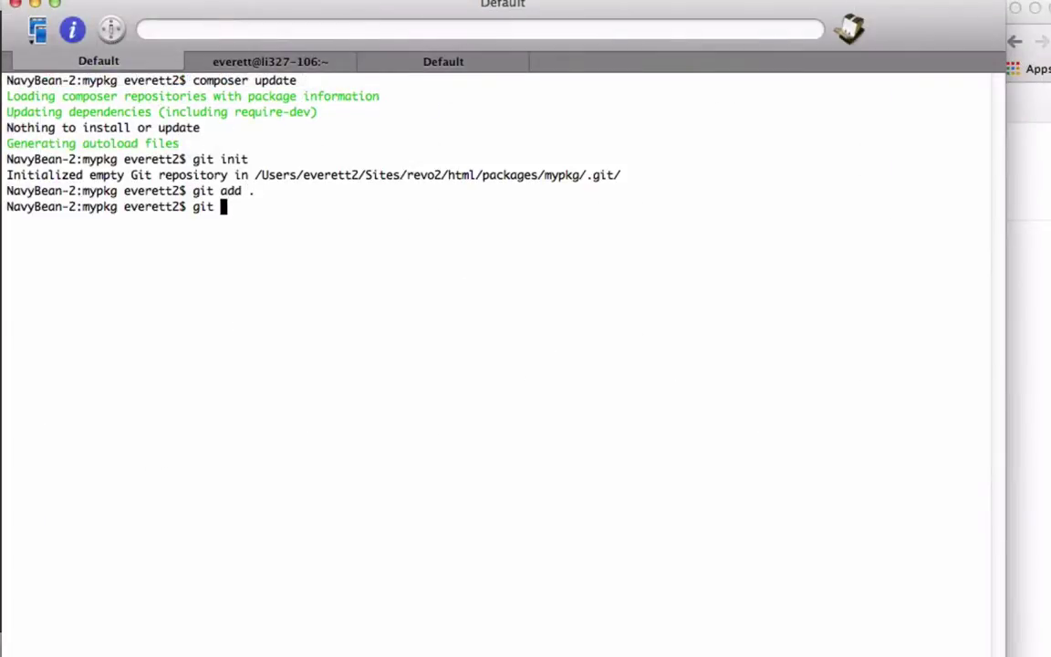
{"action": "type", "text": "commit -m \"First commit\""}
{"action": "key", "text": "Return"}
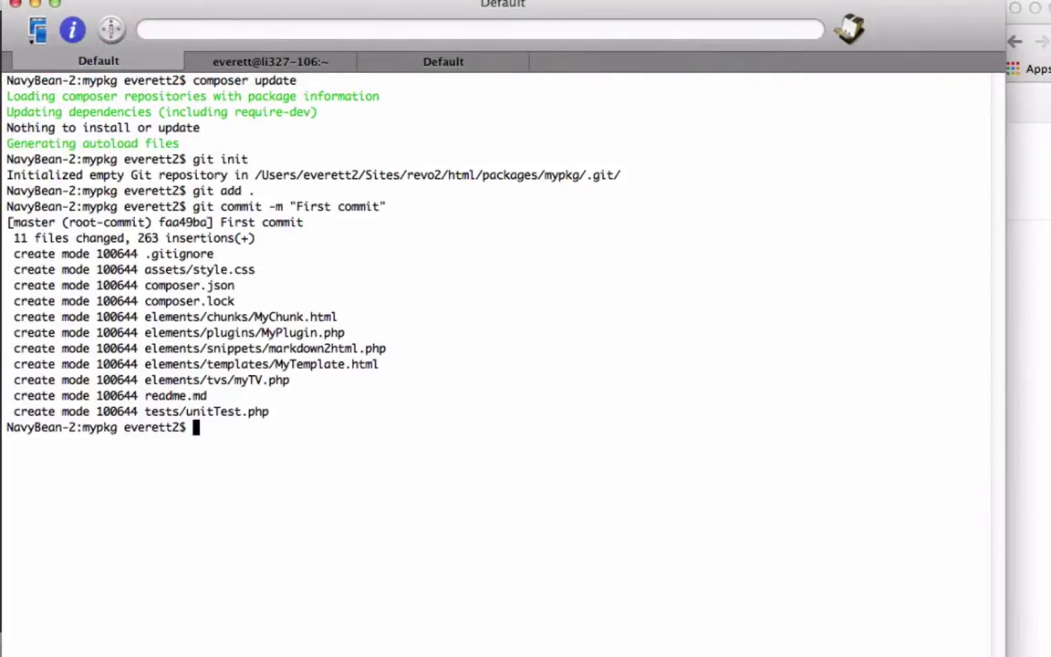
Add the GitHub origin remote, push master, and build the mypkg transport package with repoman
{"action": "type", "text": "git remote add origin"}
{"action": "key", "text": "super+v"}
{"action": "key", "text": "Return"}
{"action": "type", "text": "git pus"}
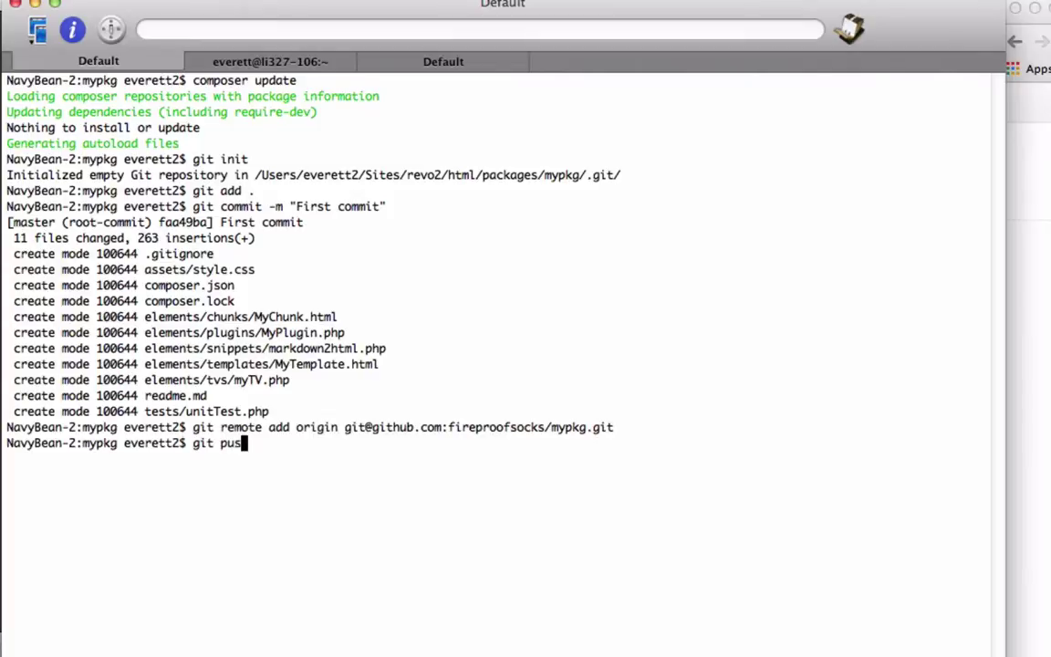
{"action": "type", "text": "h origin master"}
{"action": "key", "text": "Return"}
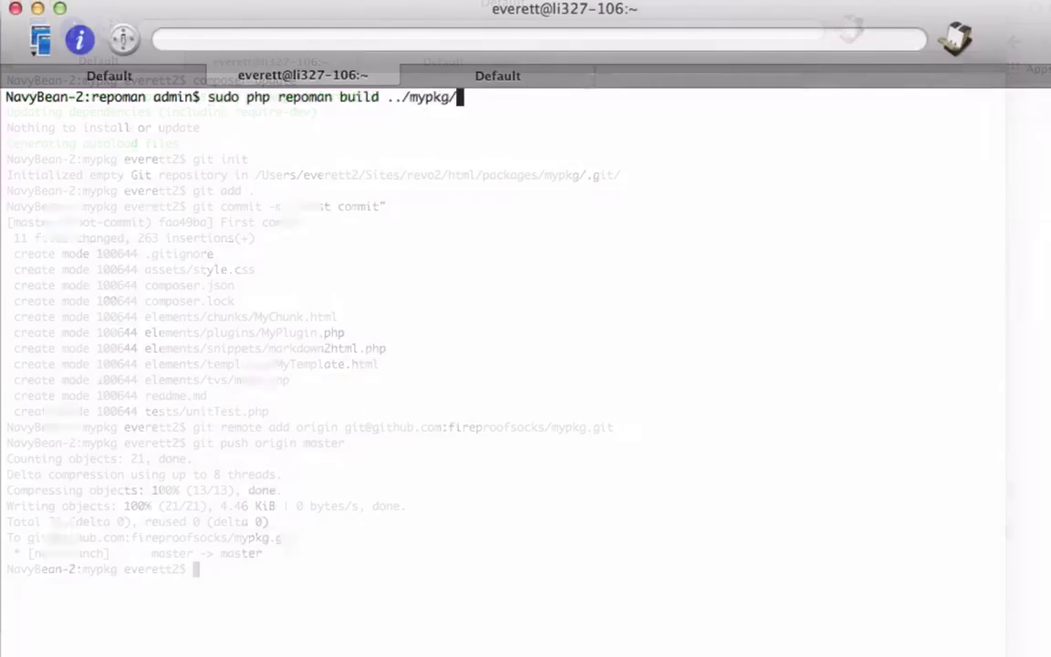
{"action": "key", "text": "Return"}
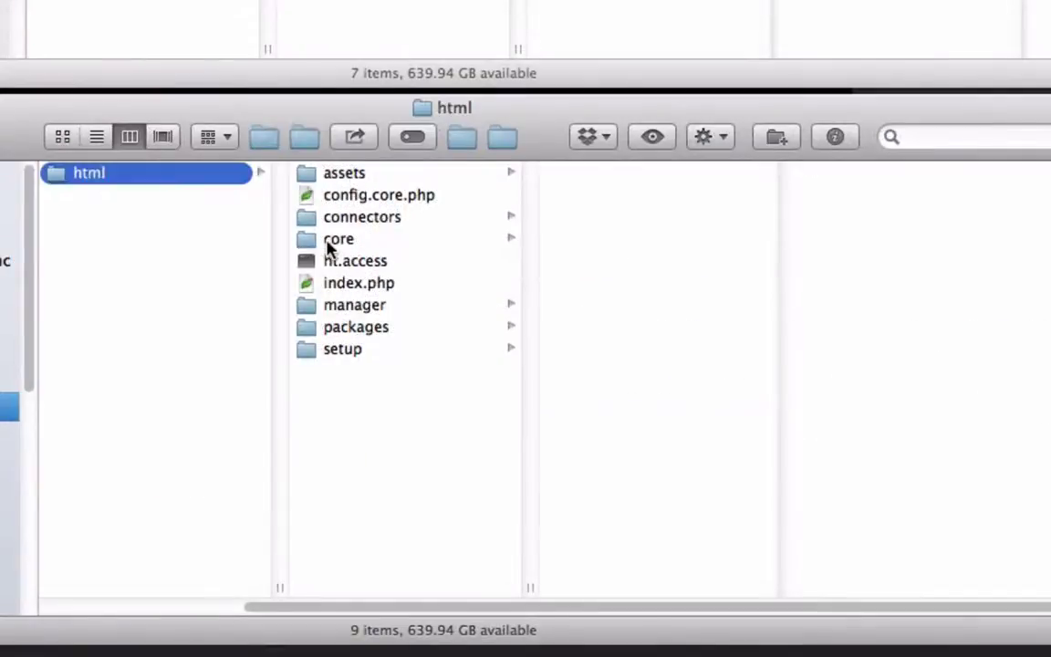
Select my package-0.0.0-dev.transport.zip in Finder's core/packages folder to show its details
{"action": "left_click", "coordinate": [326, 240]}
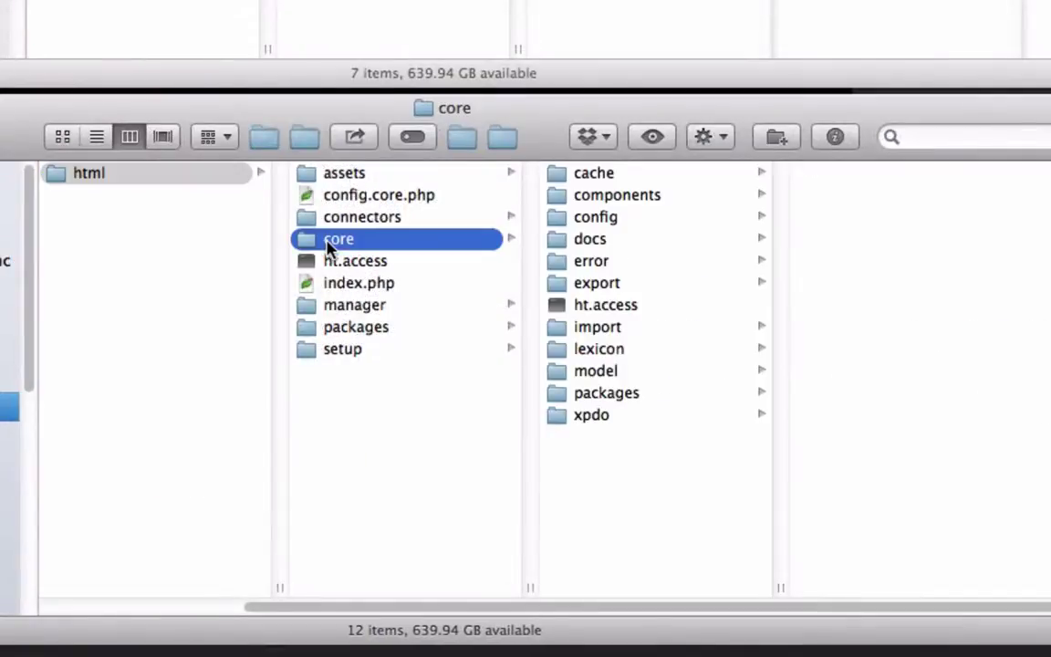
{"action": "left_click", "coordinate": [585, 395]}
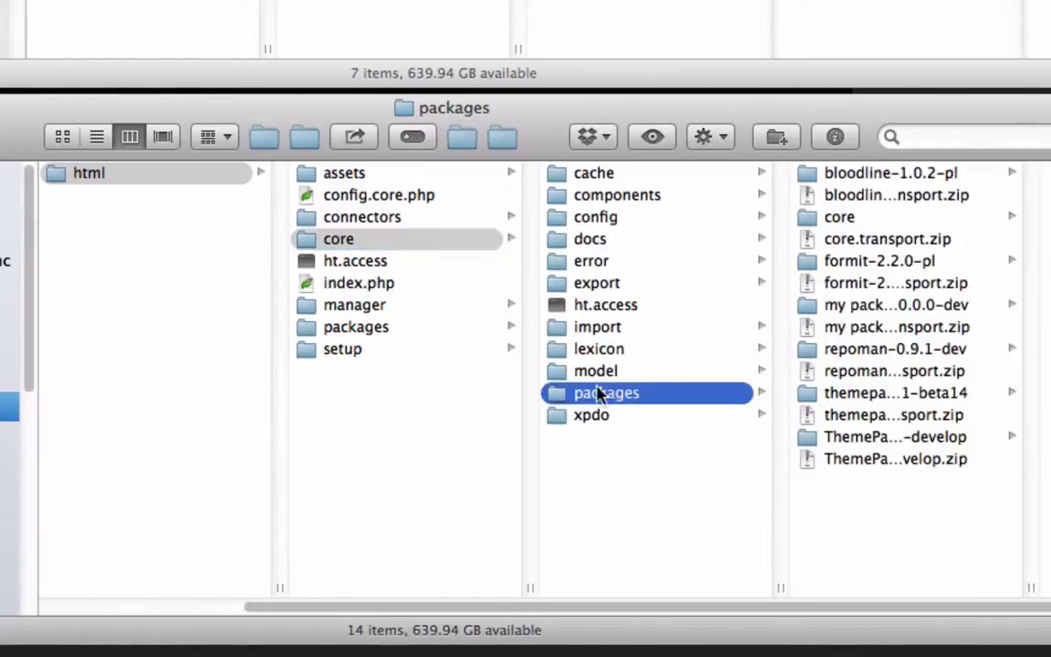
{"action": "left_click", "coordinate": [832, 327]}
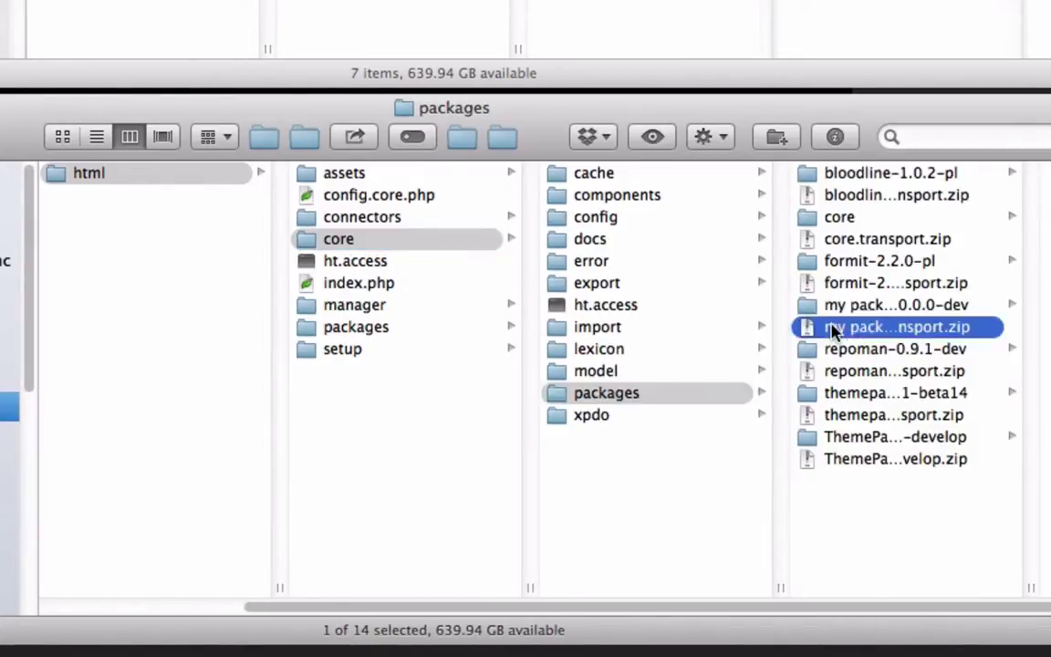